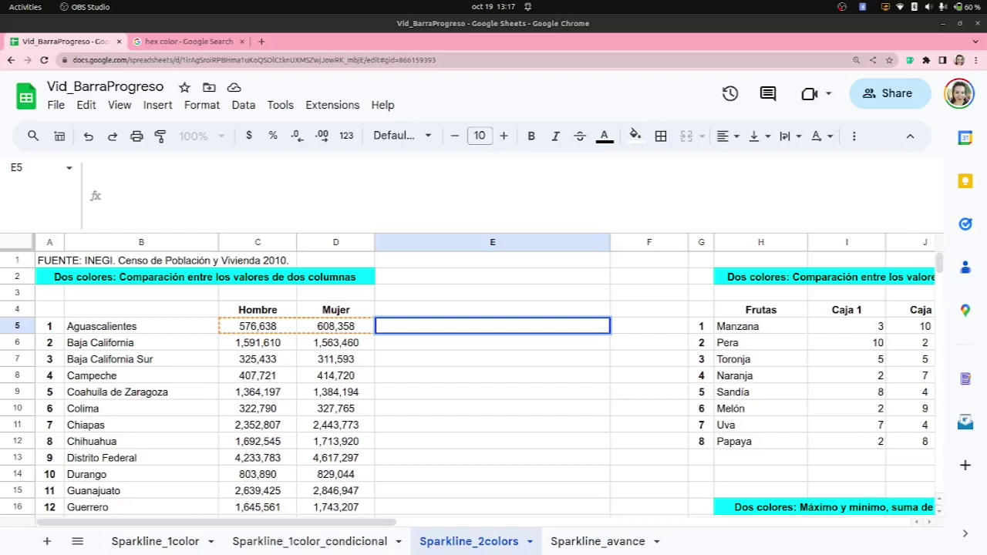
# Paste the green/red bar SPARKLINE formula for C5:D5 into E5, then bring up the hex colour search
pyautogui.hotkey('alt', 'Tab')
pyautogui.click(241, 187)
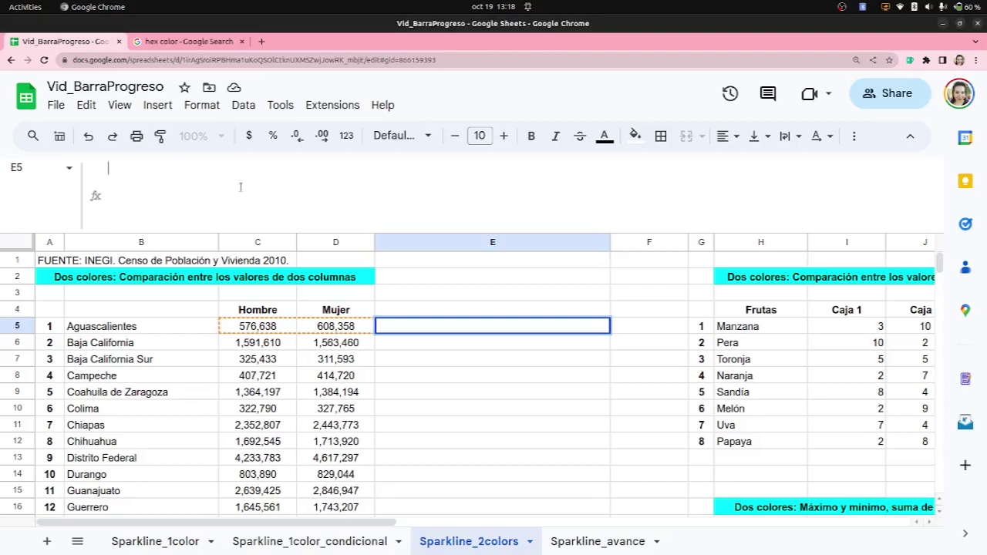
pyautogui.write('=SPARKLINE(C5:D5,{"charttype","bar";                "color1","green";                "color2","red"})')
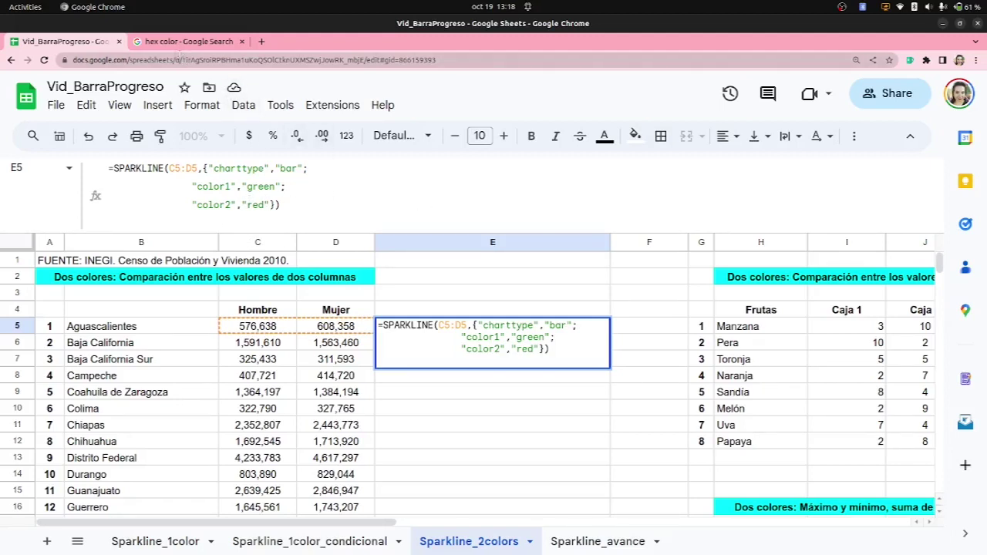
pyautogui.click(172, 41)
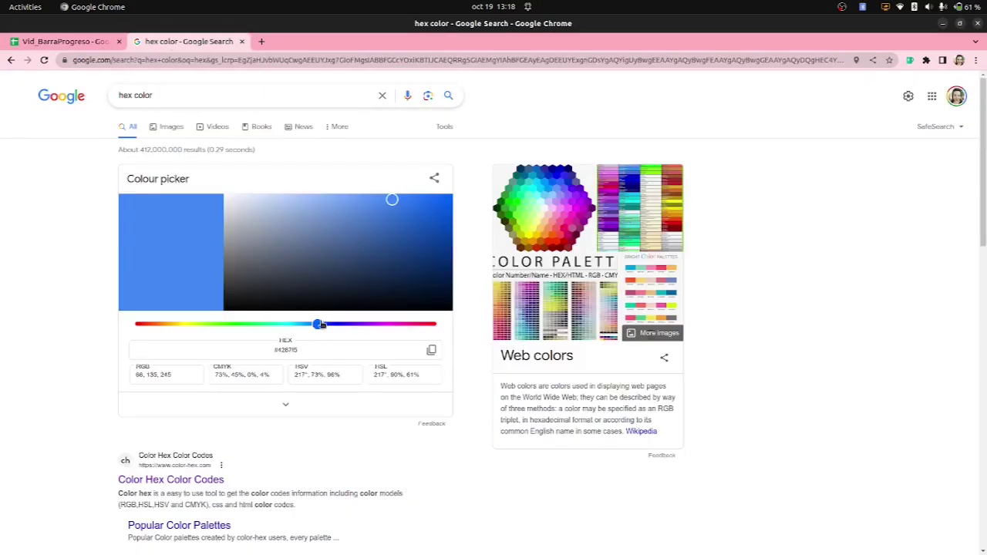
# Browse hues in the colour picker to see their hex codes, then return to the spreadsheet
pyautogui.moveTo(321, 325)
pyautogui.mouseDown()
pyautogui.moveTo(143, 324)
pyautogui.moveTo(435, 324)
pyautogui.moveTo(153, 350)
pyautogui.mouseUp()
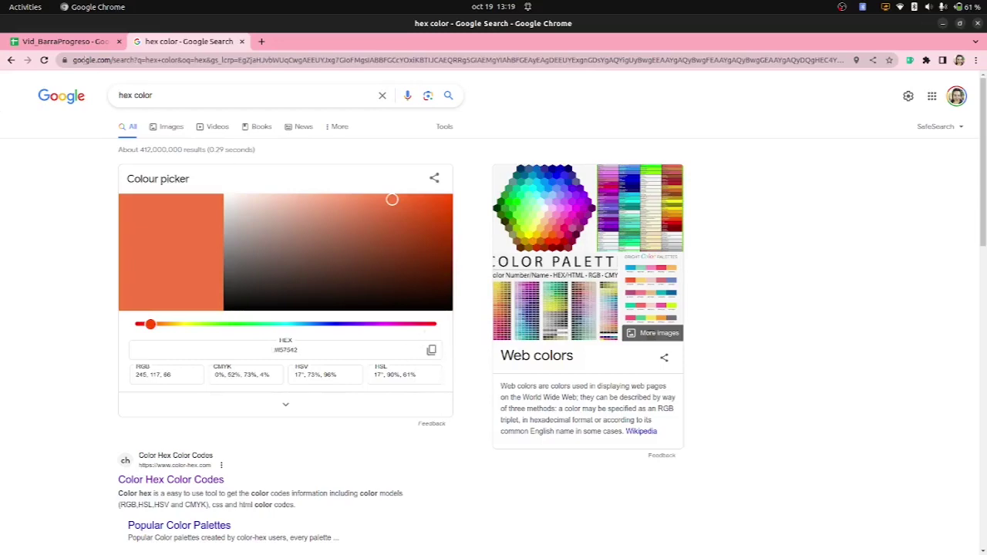
pyautogui.click(77, 42)
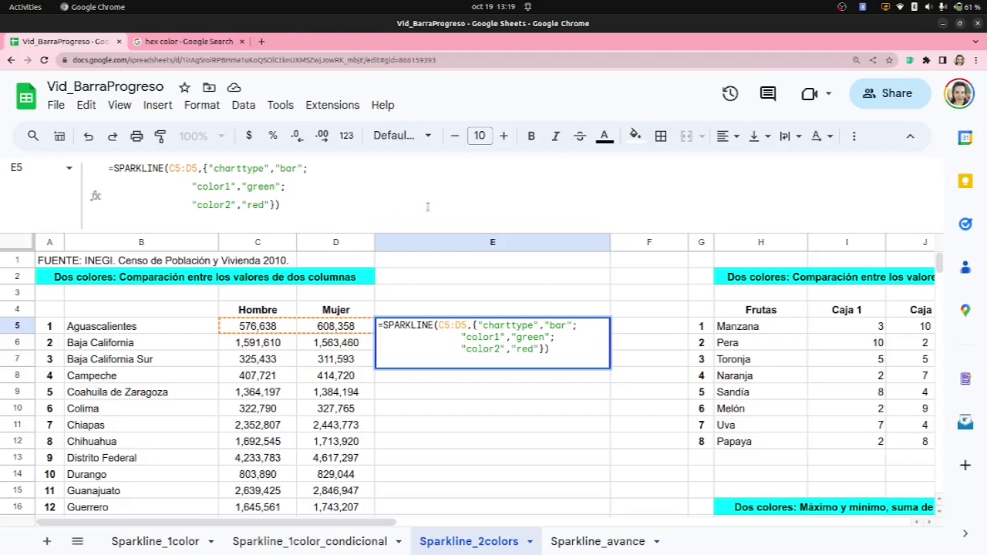
# Review and commit E5's formula so it draws the green/red Hombre vs Mujer bar for Aguascalientes
pyautogui.click(304, 191)
pyautogui.click(284, 202)
pyautogui.press('Return')
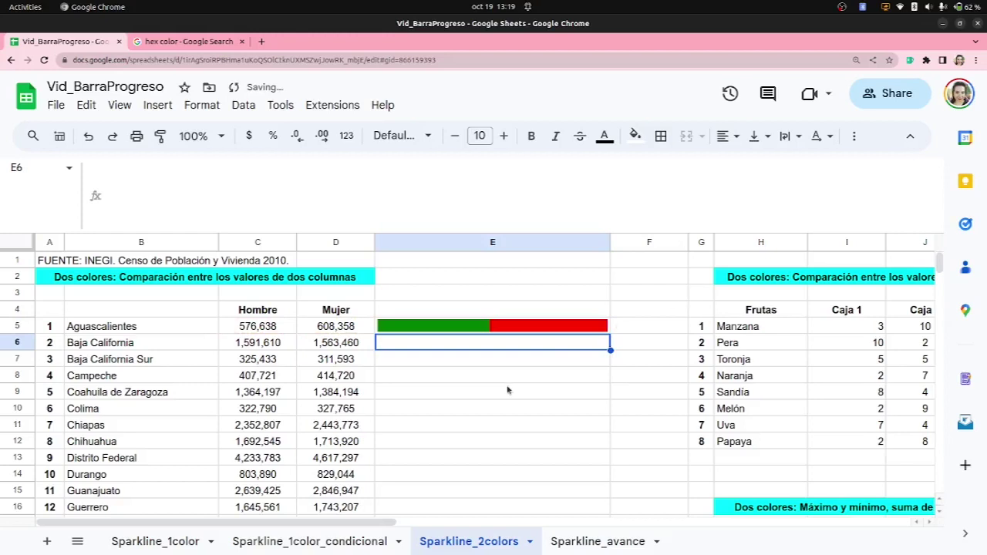
pyautogui.scroll(-1, 508, 389)
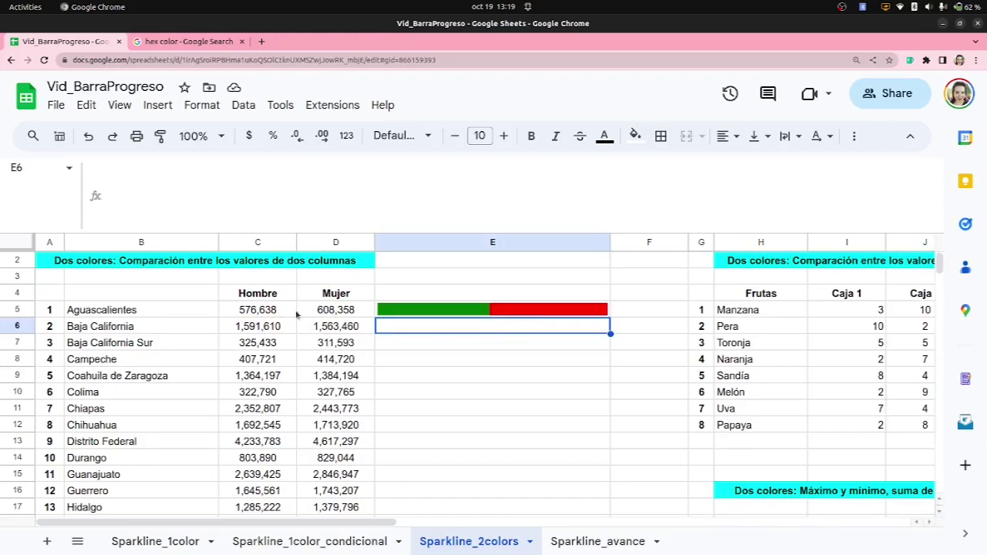
# Fill E5's green/red bar sparkline down through E36 so all 32 states get a bar
pyautogui.click(594, 312)
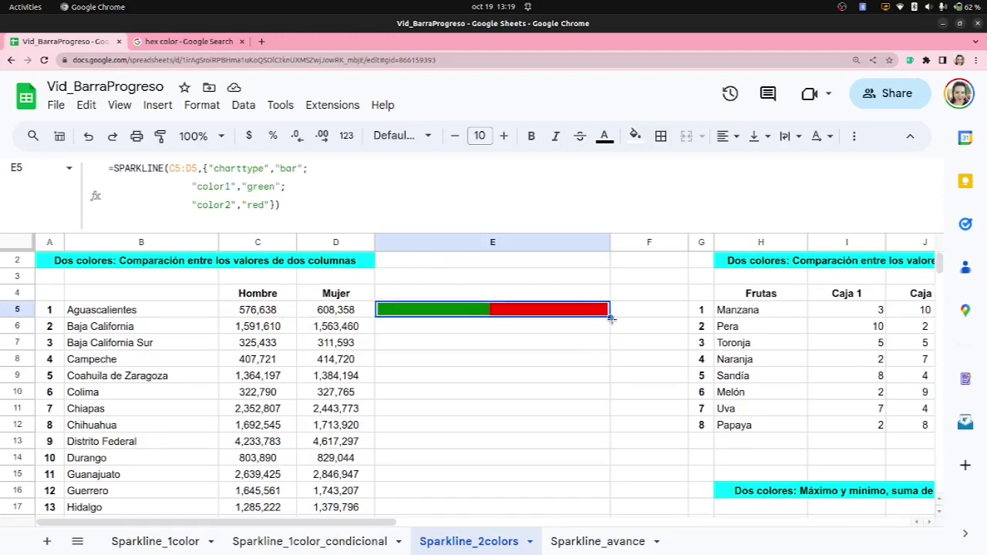
pyautogui.moveTo(611, 318); pyautogui.dragTo(589, 538)
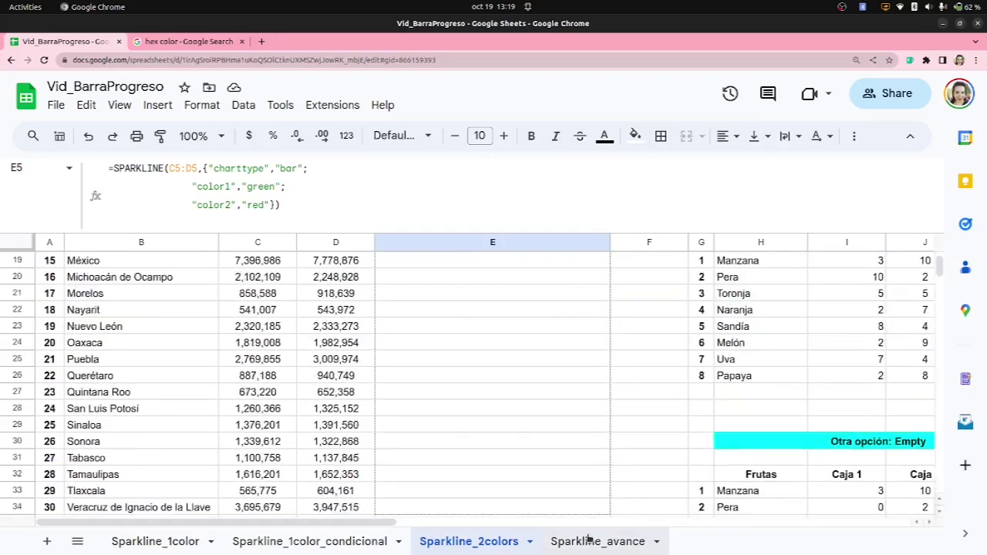
pyautogui.moveTo(588, 538); pyautogui.dragTo(565, 417)
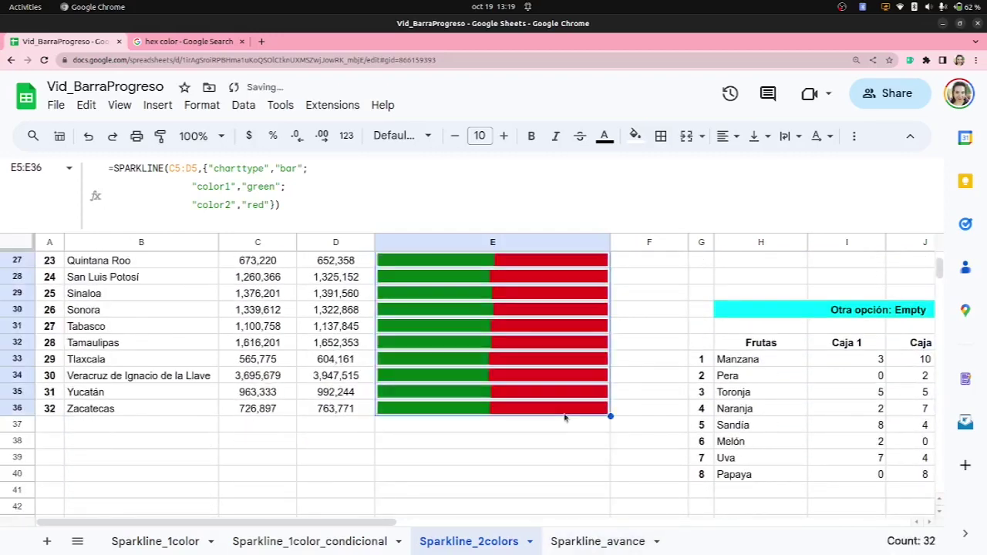
pyautogui.scroll(3, 564, 418)
pyautogui.scroll(6, 564, 417)
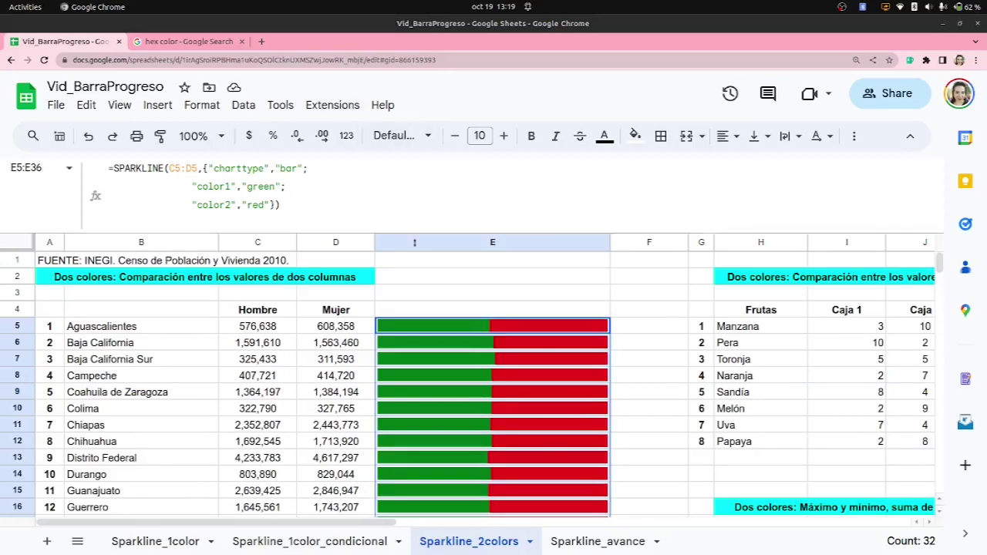
pyautogui.scroll(-2, 603, 414)
pyautogui.scroll(-3, 603, 414)
pyautogui.scroll(-3, 603, 415)
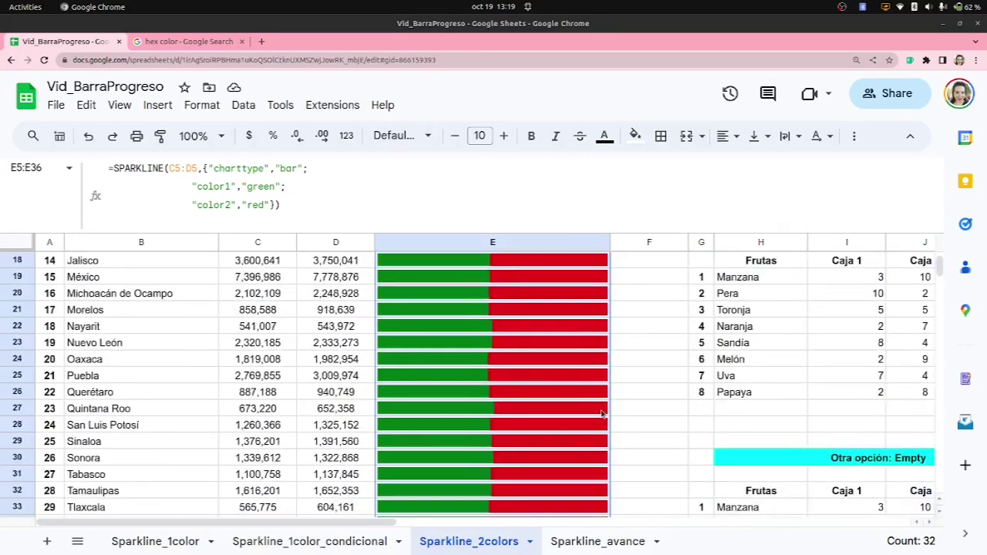
pyautogui.scroll(-1, 603, 415)
pyautogui.scroll(-1, 603, 414)
pyautogui.scroll(-2, 602, 414)
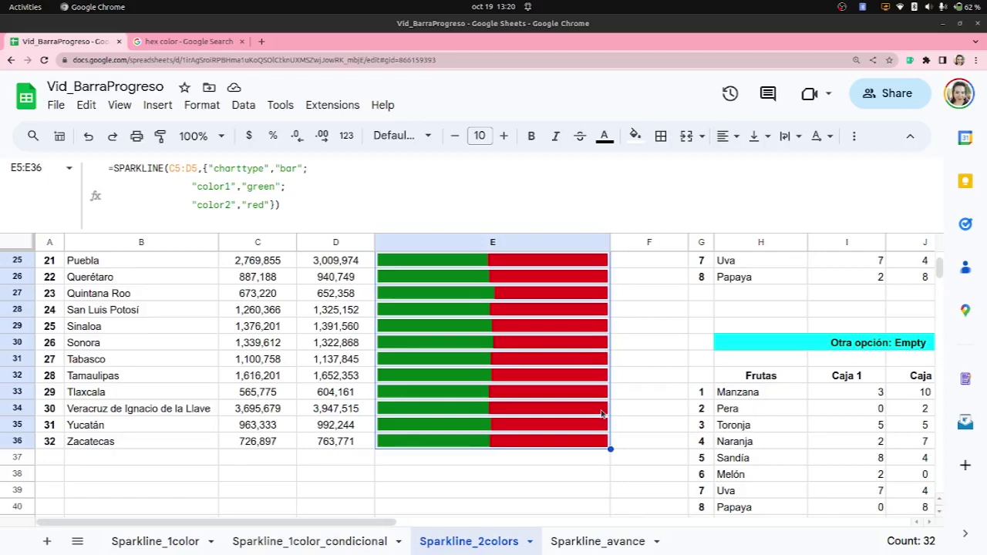
pyautogui.scroll(12, 603, 414)
pyautogui.hscroll(4, 603, 415)
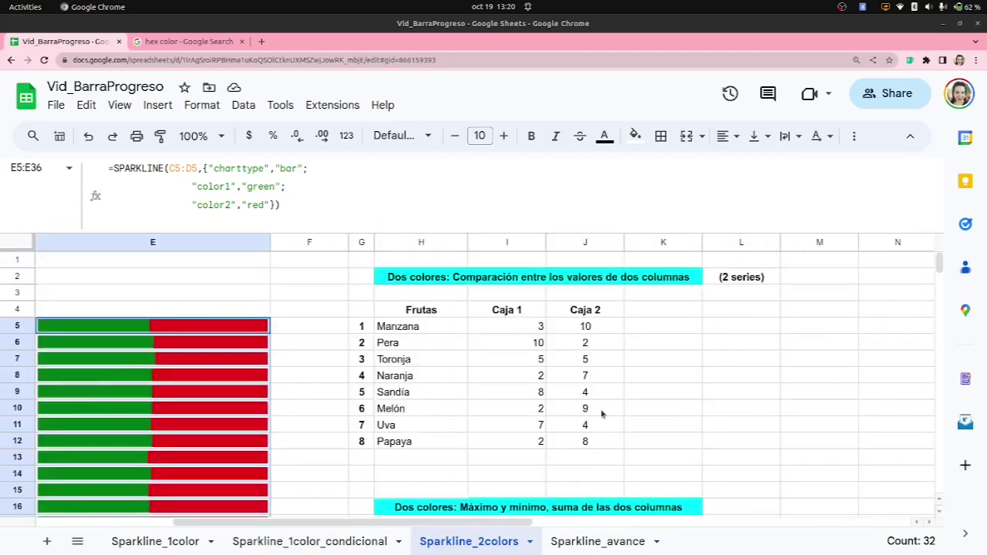
pyautogui.hscroll(3, 602, 414)
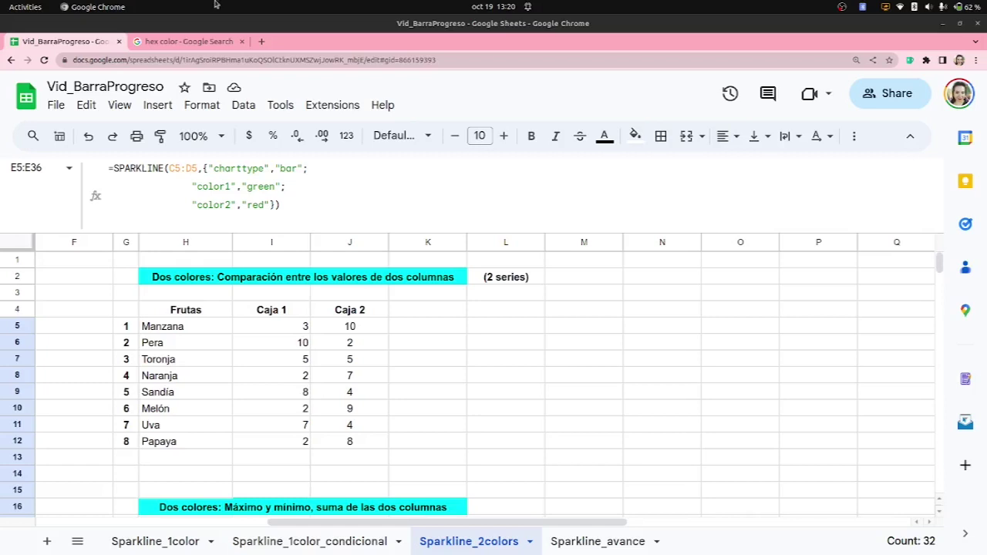
# Enter the green/red bar SPARKLINE formula over I5:J5 into K5
pyautogui.click(414, 329)
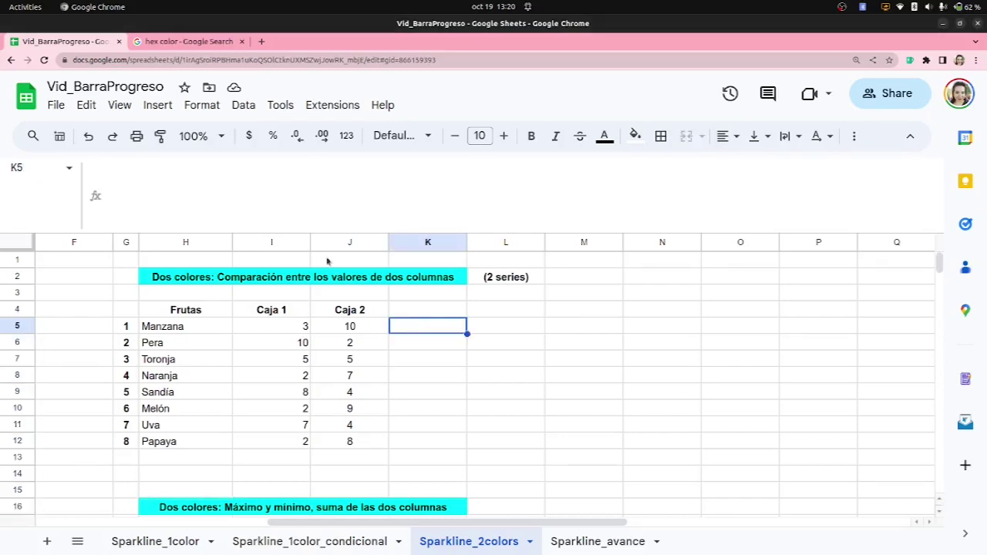
pyautogui.click(247, 185)
pyautogui.write('=SPARKLINE(I5:J5,{"charttype","bar";                "color1","green";                "color2","red"})')
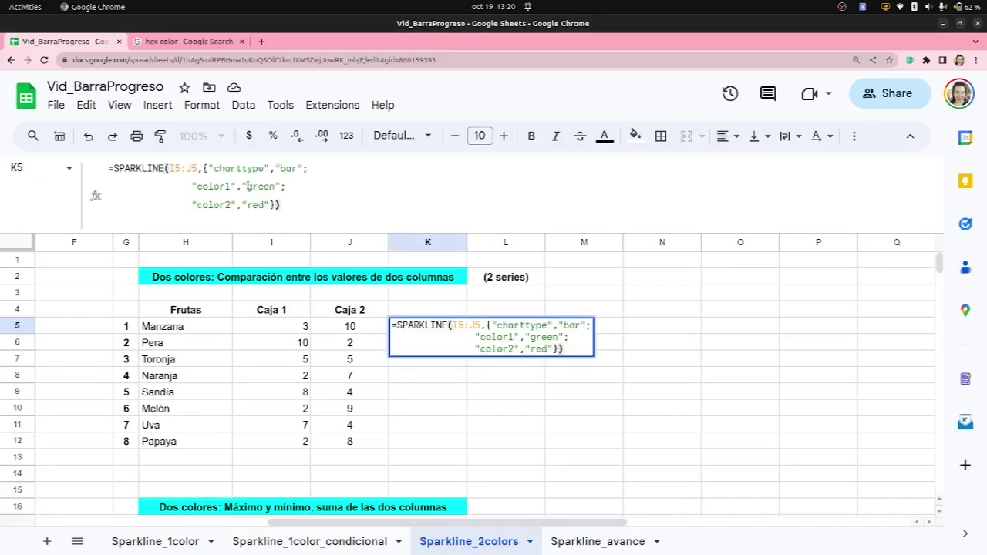
pyautogui.press('Return')
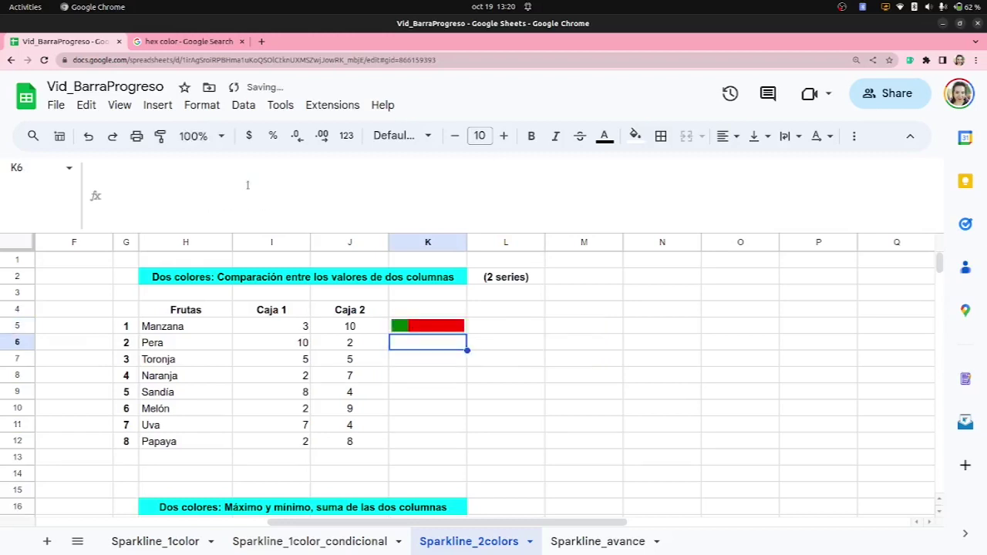
# Copy the K5 sparkline down to K12 for all eight fruits
pyautogui.click(454, 331)
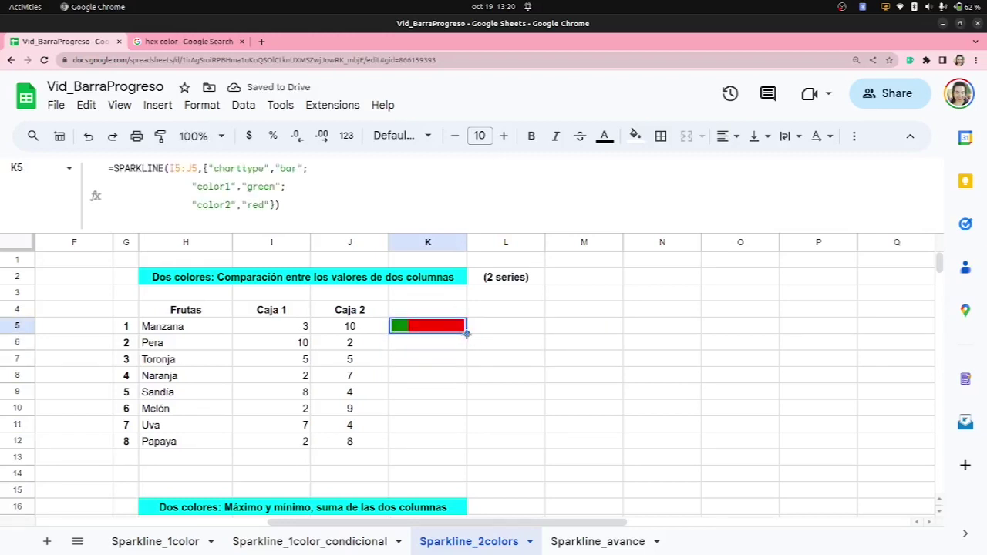
pyautogui.moveTo(467, 334); pyautogui.dragTo(452, 452)
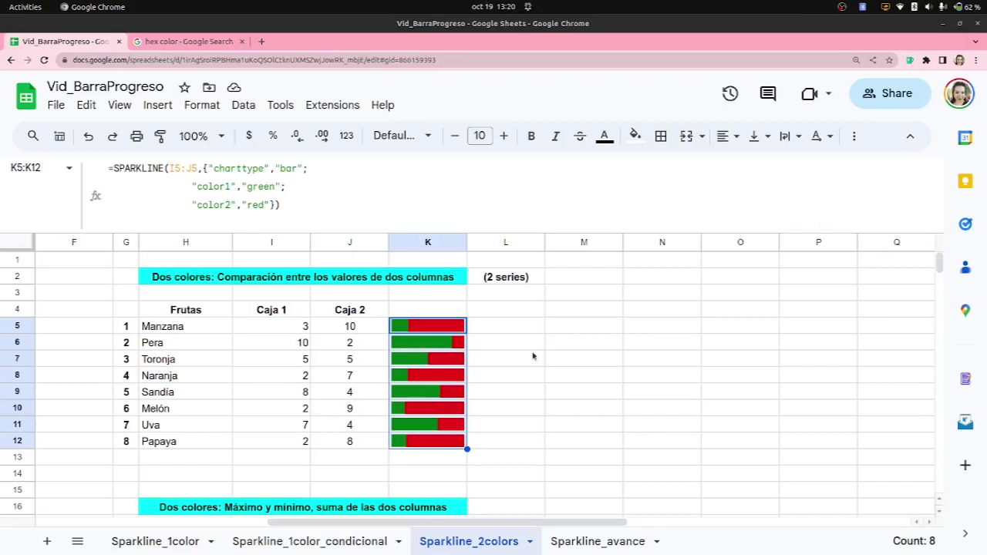
pyautogui.click(552, 424)
pyautogui.scroll(-5, 551, 424)
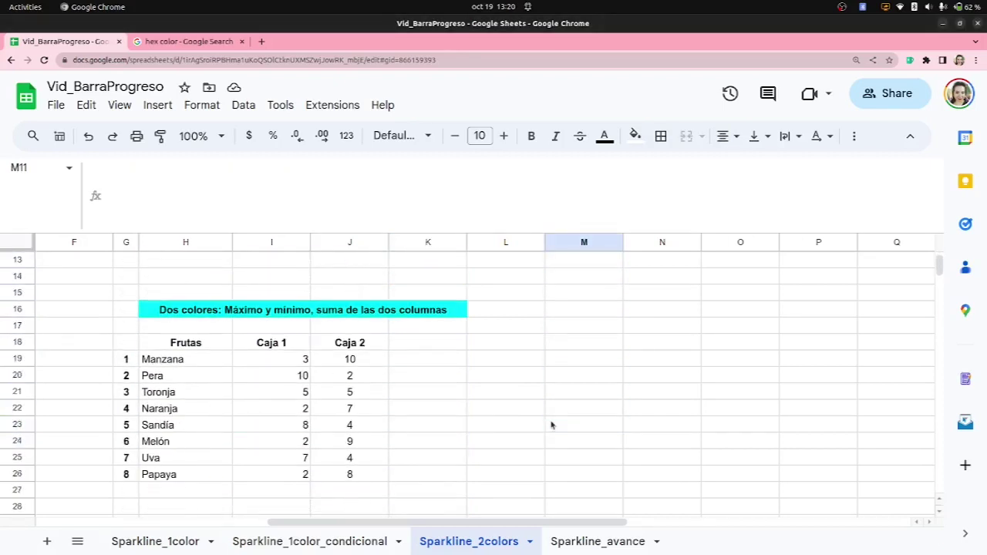
# Enter a pink/blue bar SPARKLINE in K19, scaled to that row's Caja 1 plus Caja 2 total
pyautogui.scroll(-1, 551, 424)
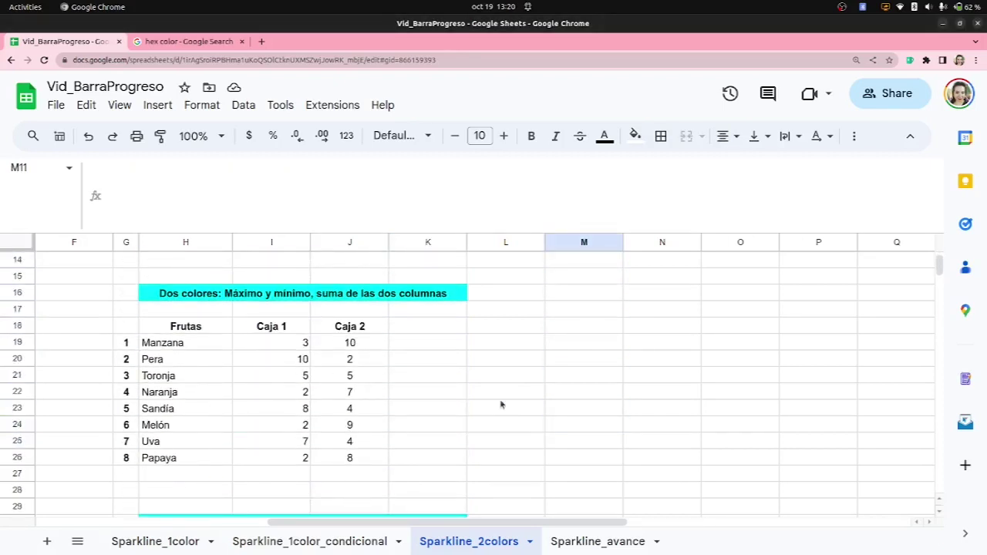
pyautogui.click(401, 347)
pyautogui.click(240, 194)
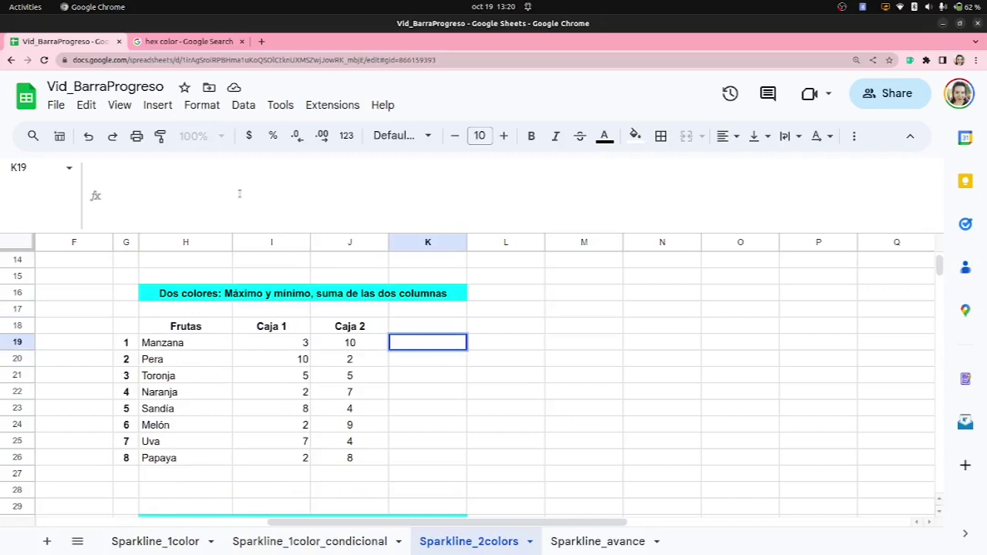
pyautogui.hotkey('ctrl', 'v')
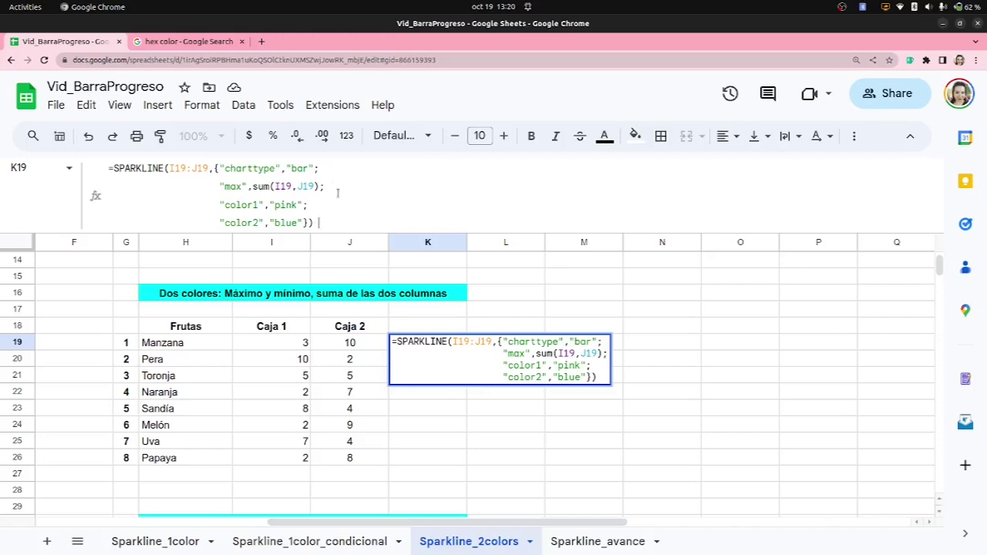
pyautogui.click(335, 184)
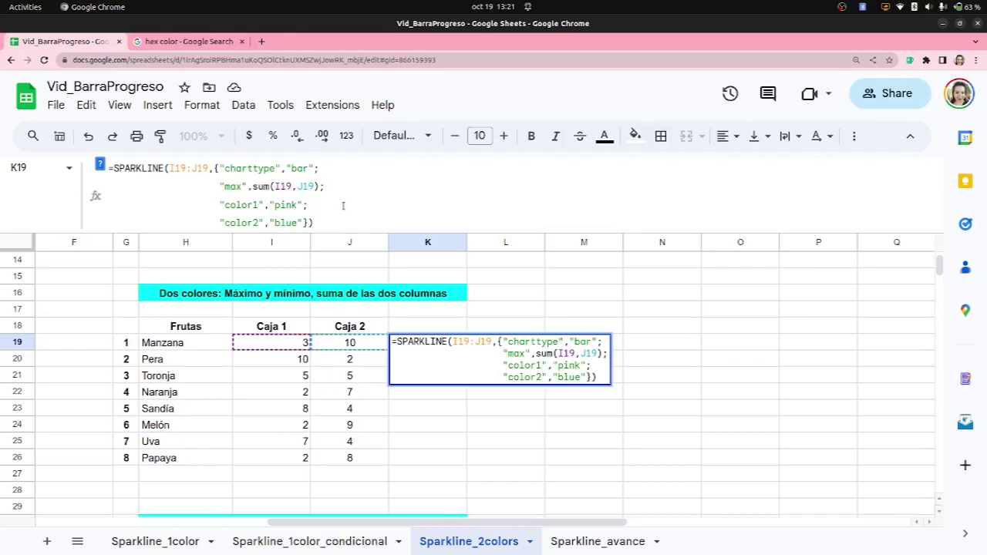
pyautogui.press('Return')
# Copy the K19 sparkline down to K26 for the second fruit table
pyautogui.click(443, 345)
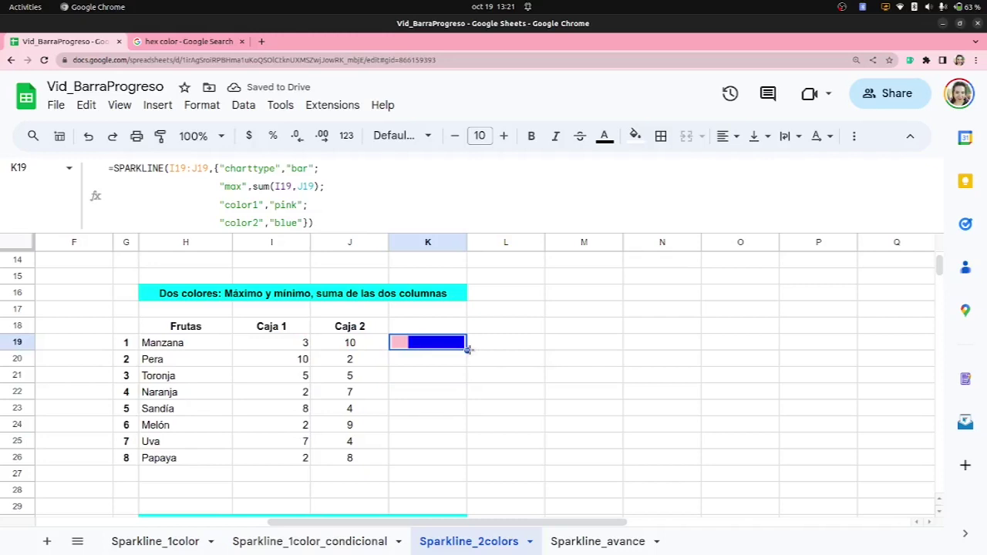
pyautogui.moveTo(468, 350); pyautogui.dragTo(462, 466)
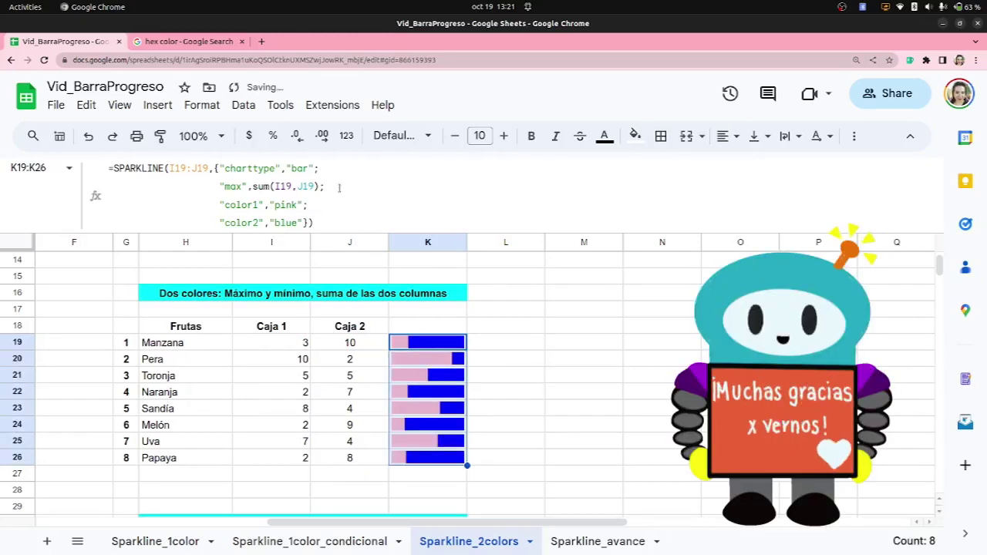
pyautogui.click(338, 188)
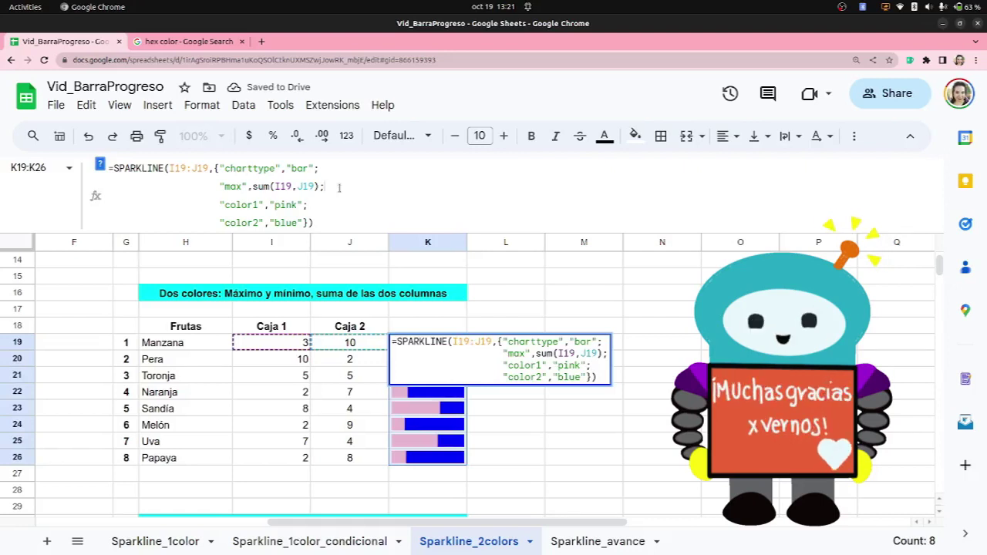
pyautogui.click(565, 460)
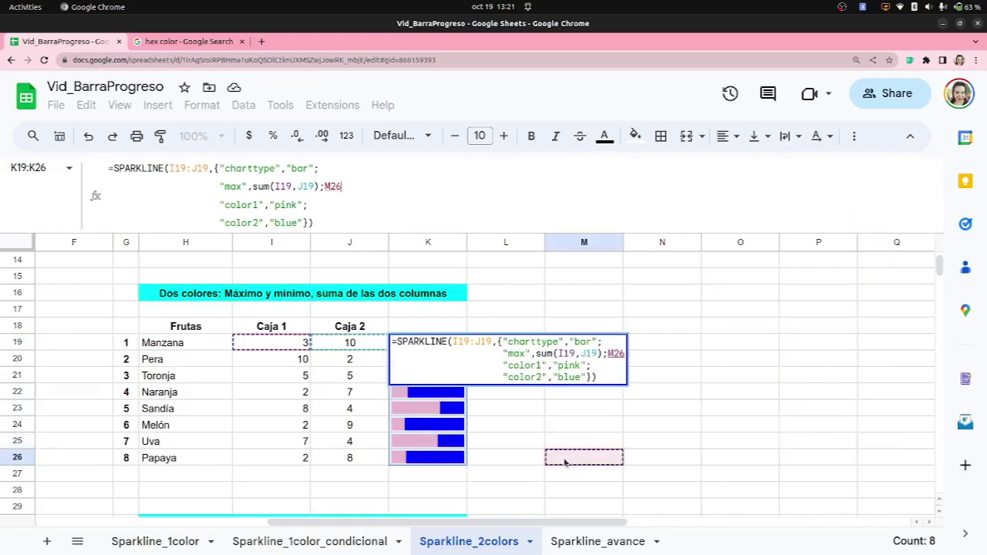
pyautogui.scroll(-2, 565, 463)
pyautogui.scroll(-2, 564, 463)
pyautogui.scroll(-1, 565, 463)
pyautogui.scroll(-1, 565, 463)
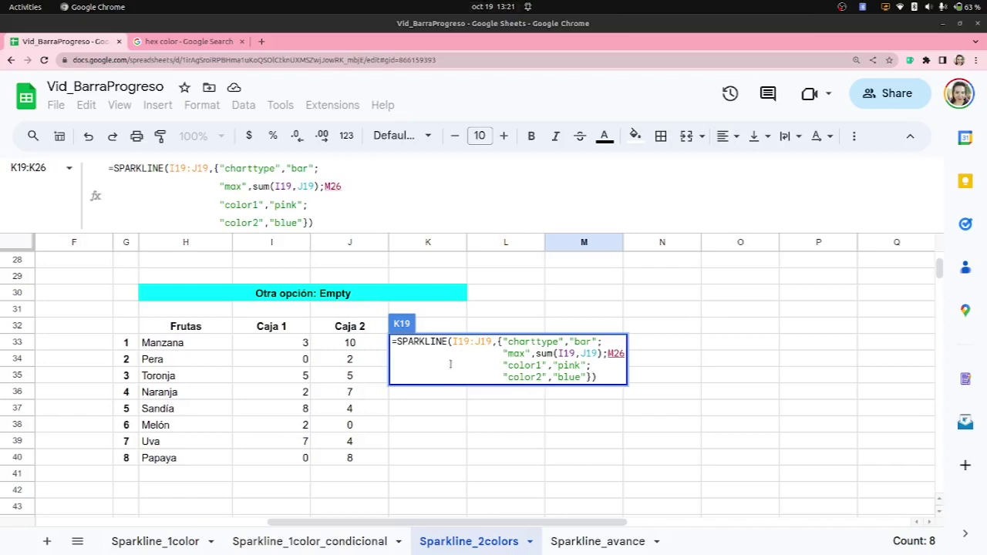
pyautogui.click(459, 433)
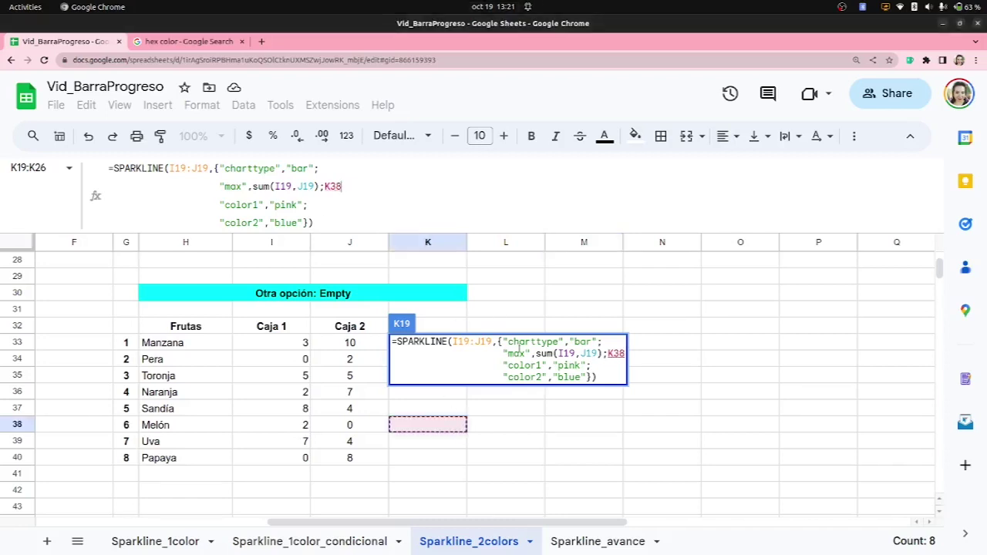
pyautogui.press('Escape')
pyautogui.click(421, 346)
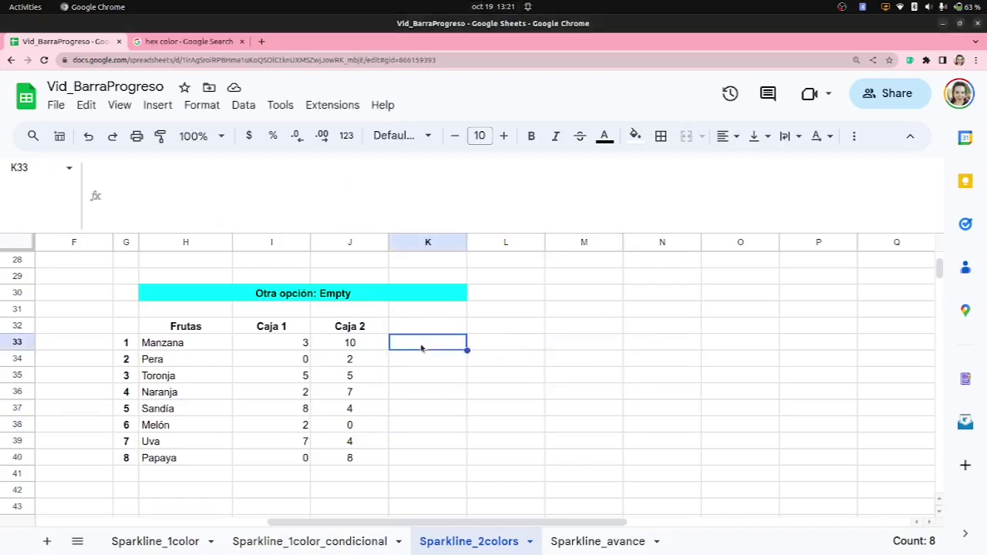
# Enter a pink/blue bar SPARKLINE in K33 with max 10 and zero shown as empty
pyautogui.click(329, 178)
pyautogui.hotkey('ctrl', 'v')
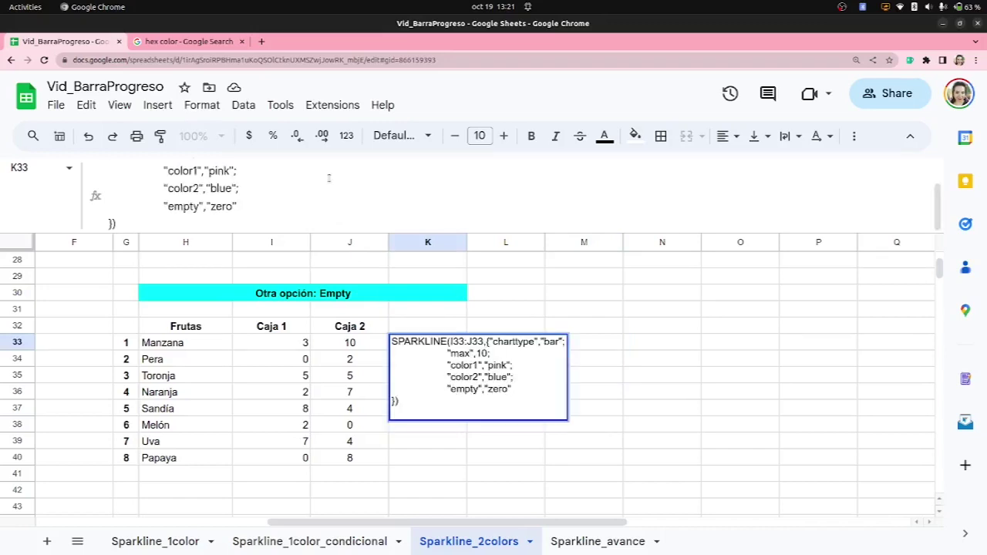
pyautogui.scroll(2, 328, 178)
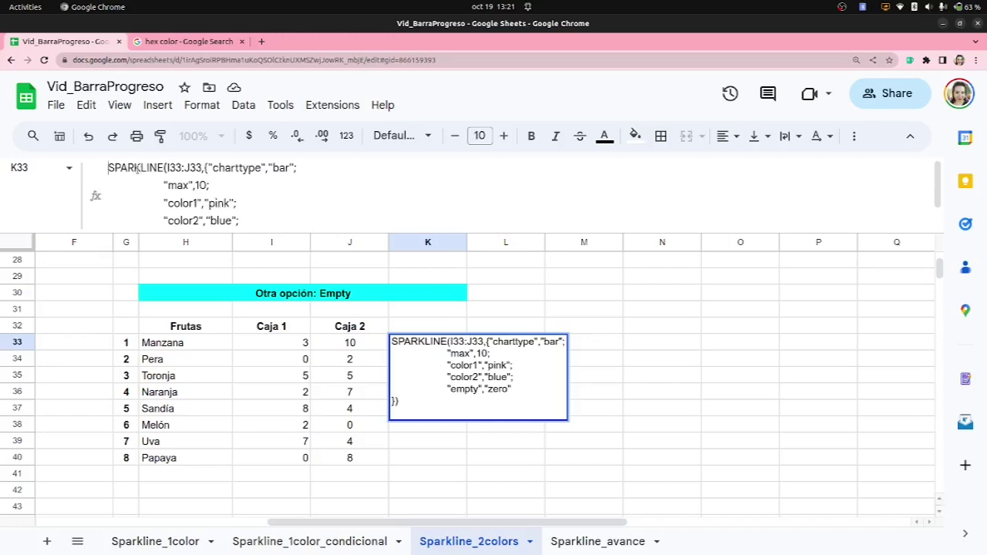
pyautogui.write('=')
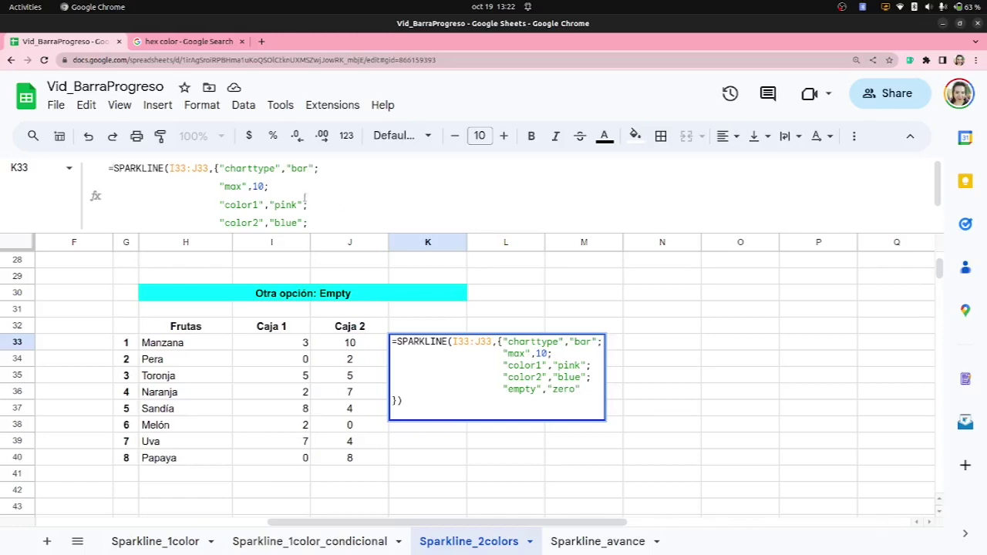
pyautogui.scroll(-1, 385, 210)
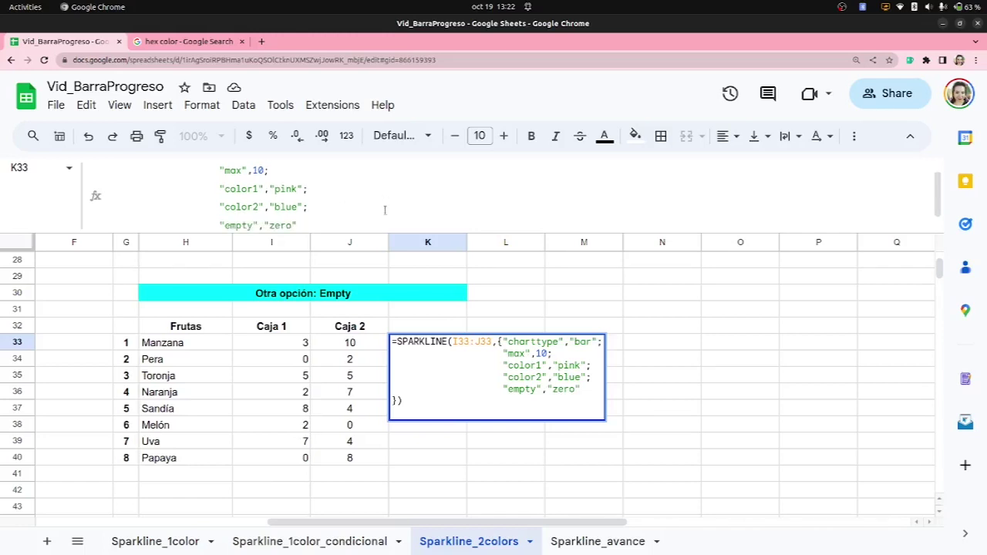
pyautogui.scroll(-1, 385, 210)
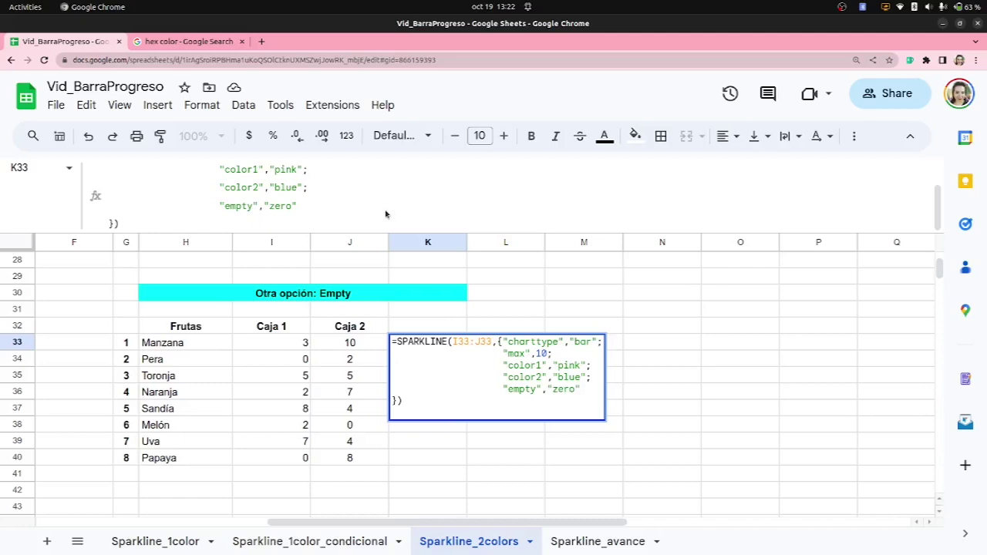
pyautogui.press('Return')
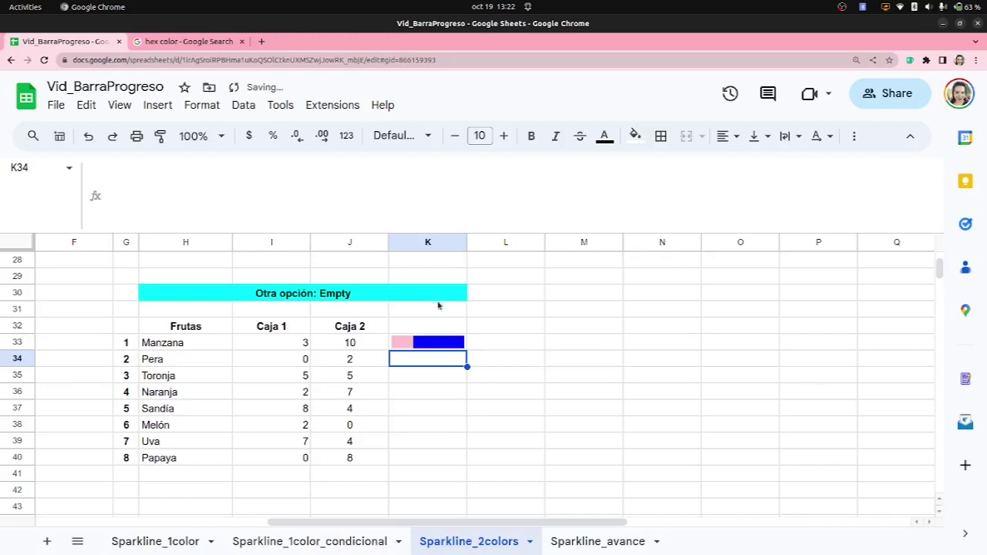
# Copy the K33 sparkline down to K40, then go to the Sparkline_avance sheet
pyautogui.click(439, 346)
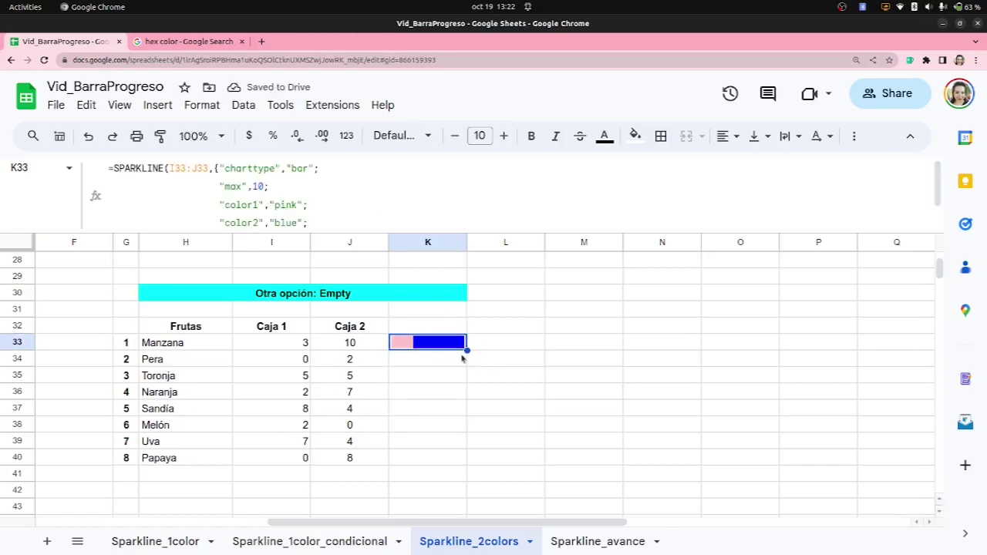
pyautogui.moveTo(467, 351); pyautogui.dragTo(458, 466)
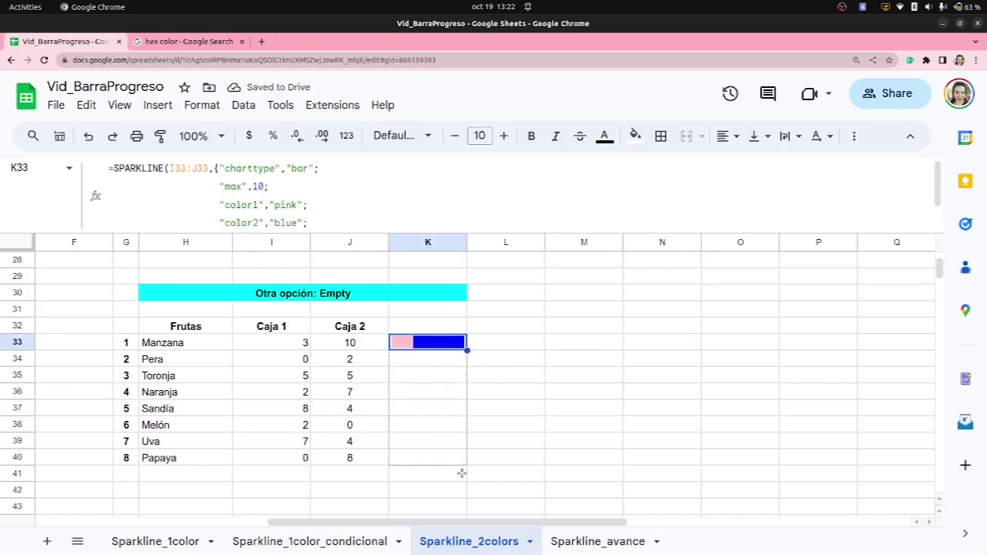
pyautogui.click(557, 473)
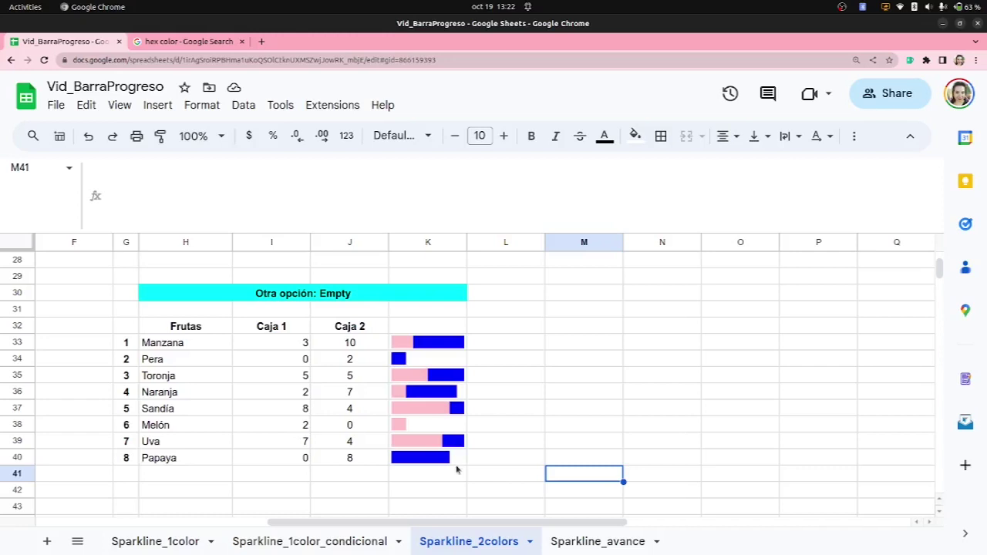
pyautogui.click(561, 427)
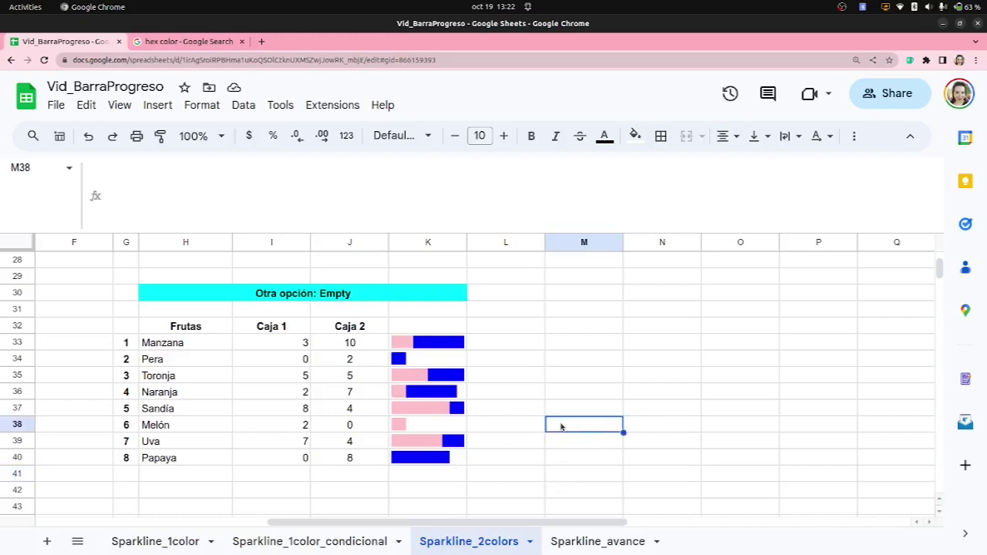
pyautogui.click(591, 540)
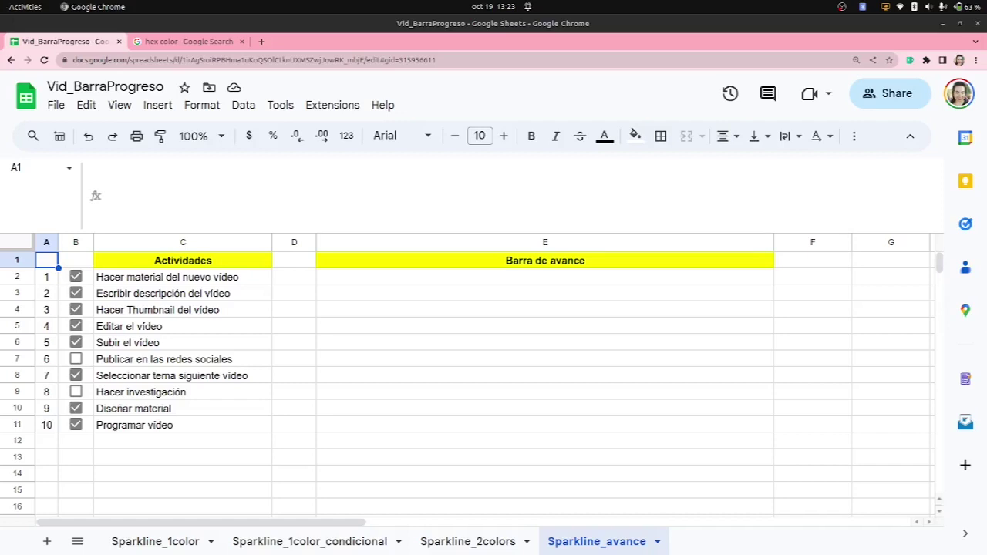
# Paste the COUNTIF/COUNTA progress-bar SPARKLINE into E2, coloured #c584db and #66ede6
pyautogui.click(388, 282)
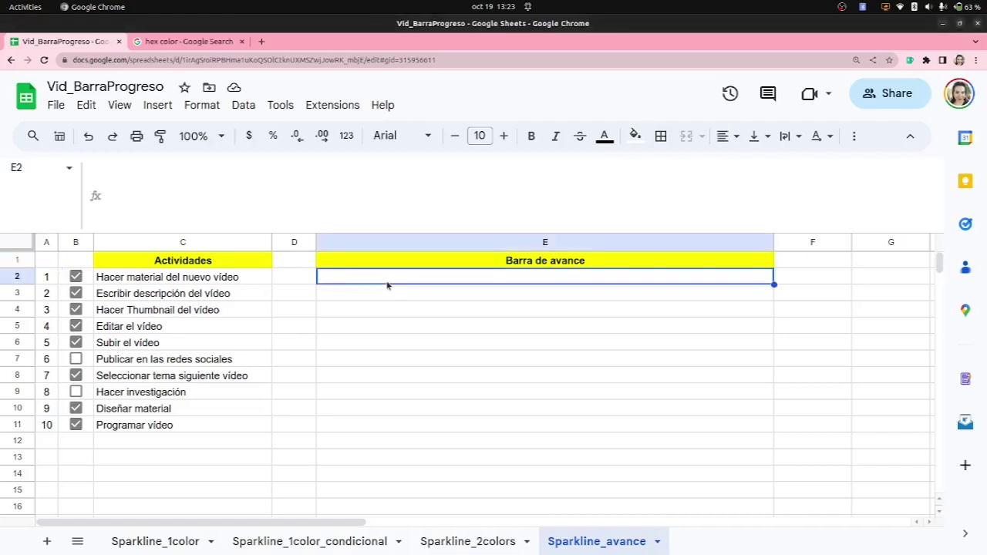
pyautogui.click(229, 205)
pyautogui.write('=SPARKLINE({COUNTIF(B3:B,TRUE),COUNTIF(B3:B,FALSE)}, {"charttype","bar";"max",COUNTA(C3:C);"color1","#c584db";"color2","#66ede6"})')
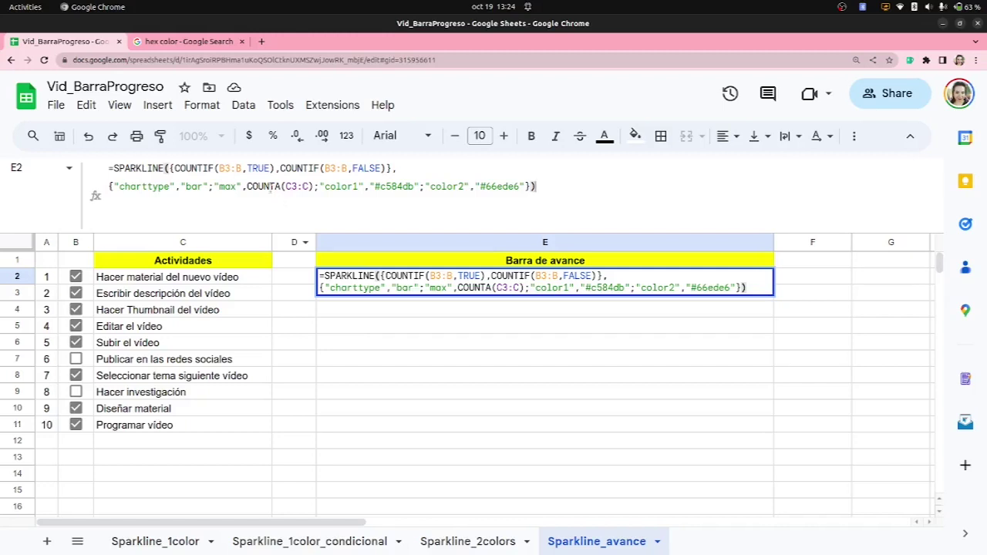
# Check the COUNTA help and change its range from C3:C to C2:C
pyautogui.click(270, 187)
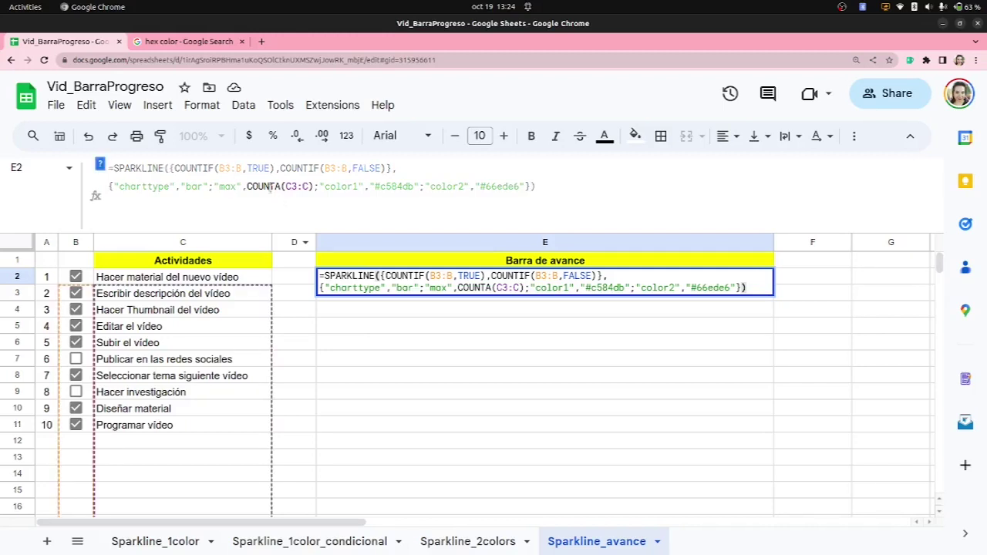
pyautogui.click(100, 165)
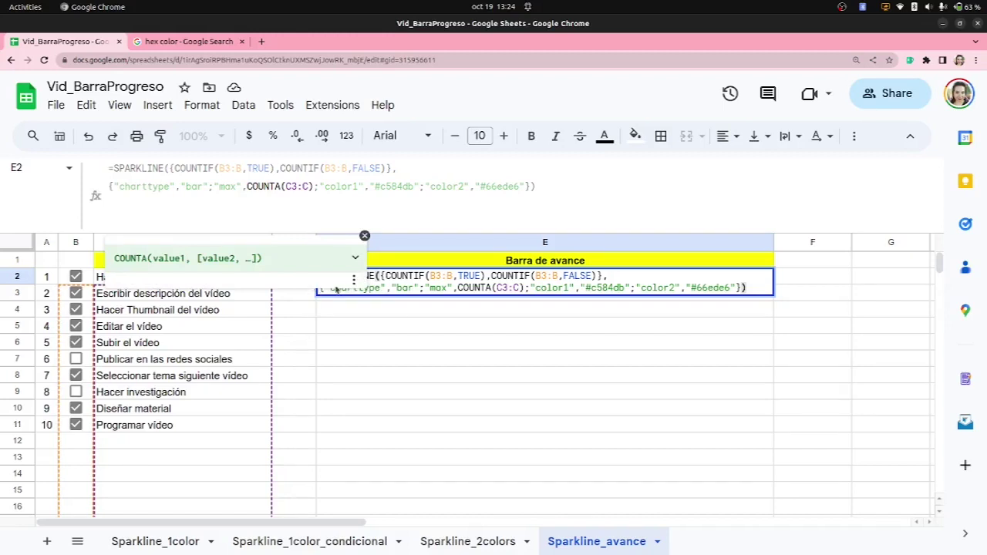
pyautogui.click(355, 265)
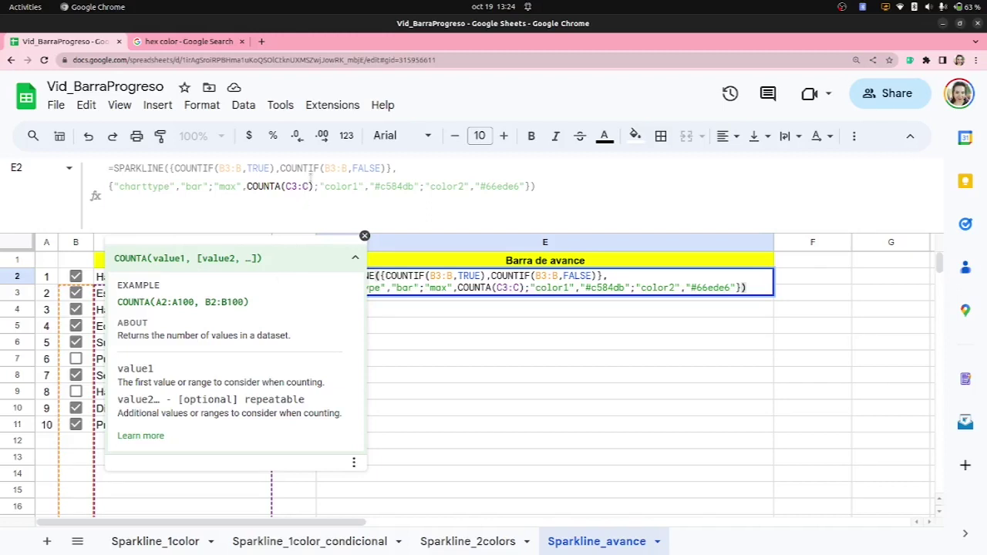
pyautogui.click(287, 186)
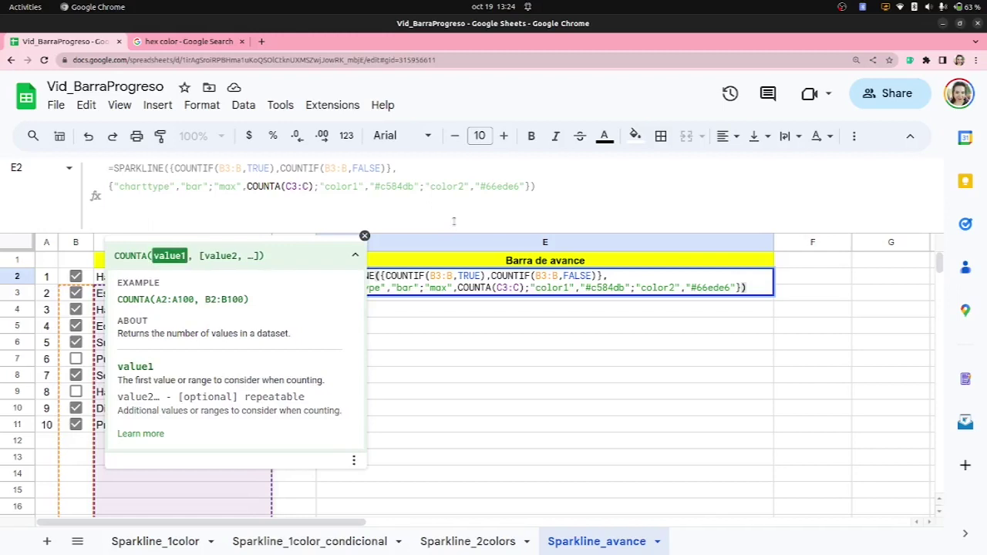
pyautogui.press('Delete')
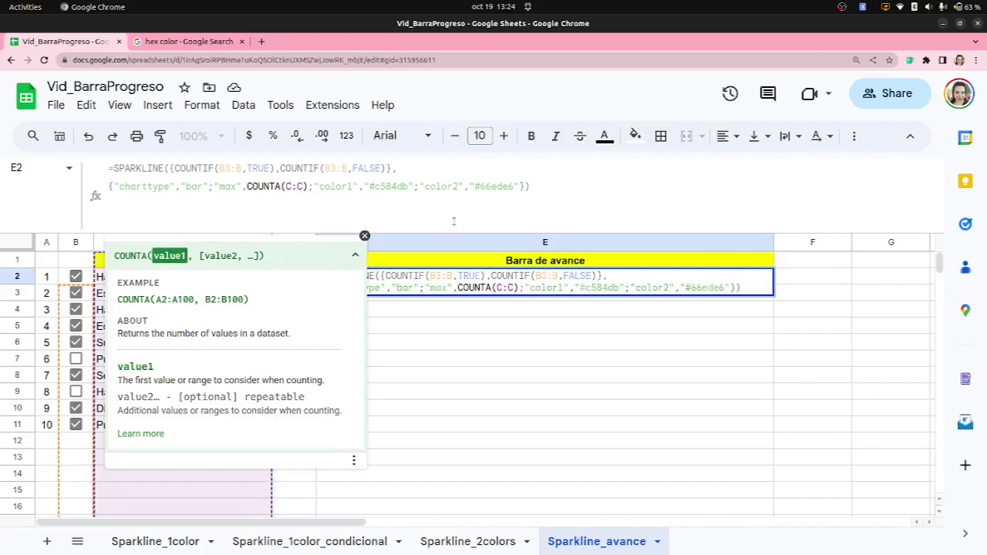
pyautogui.write('2')
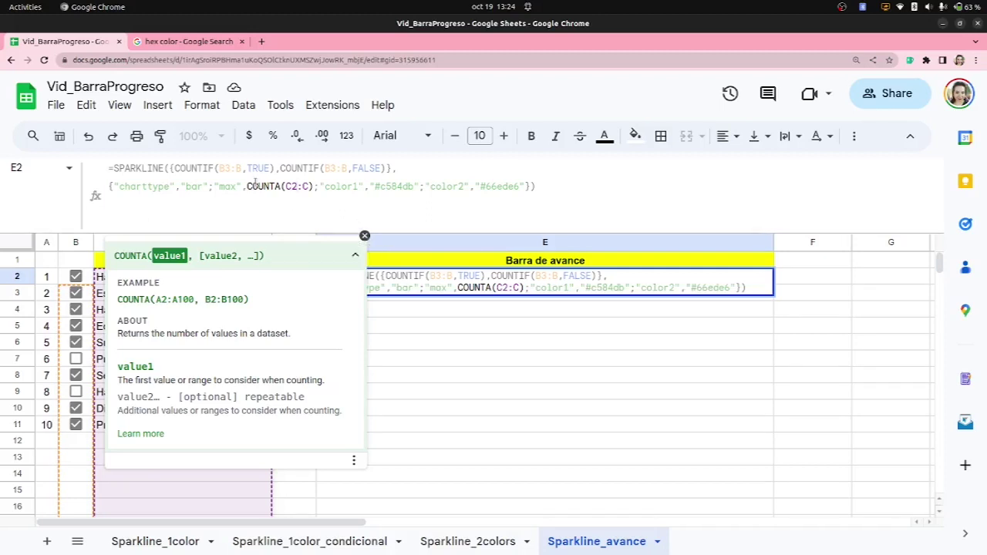
# Change both COUNTIF ranges from B3:B to B2:B
pyautogui.click(223, 168)
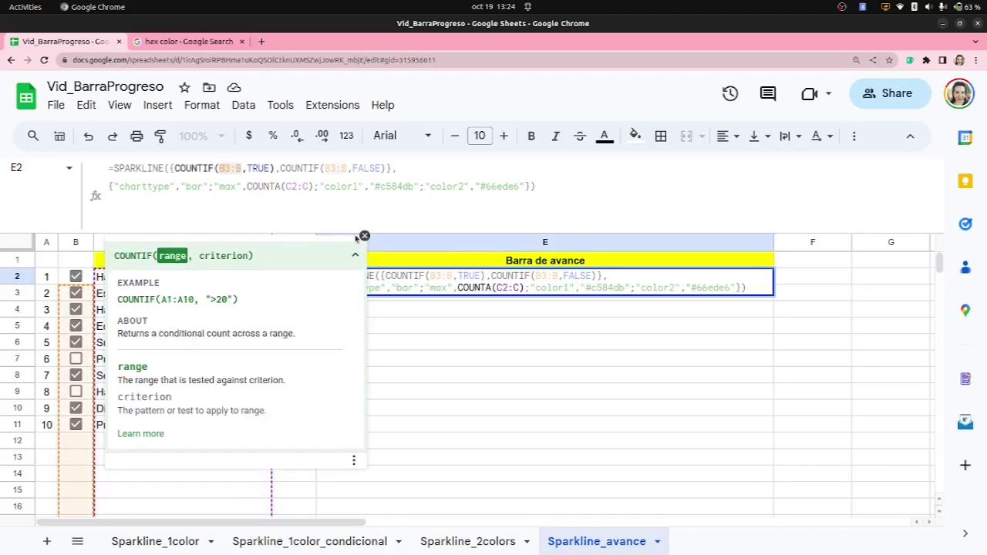
pyautogui.press('Delete')
pyautogui.write('2')
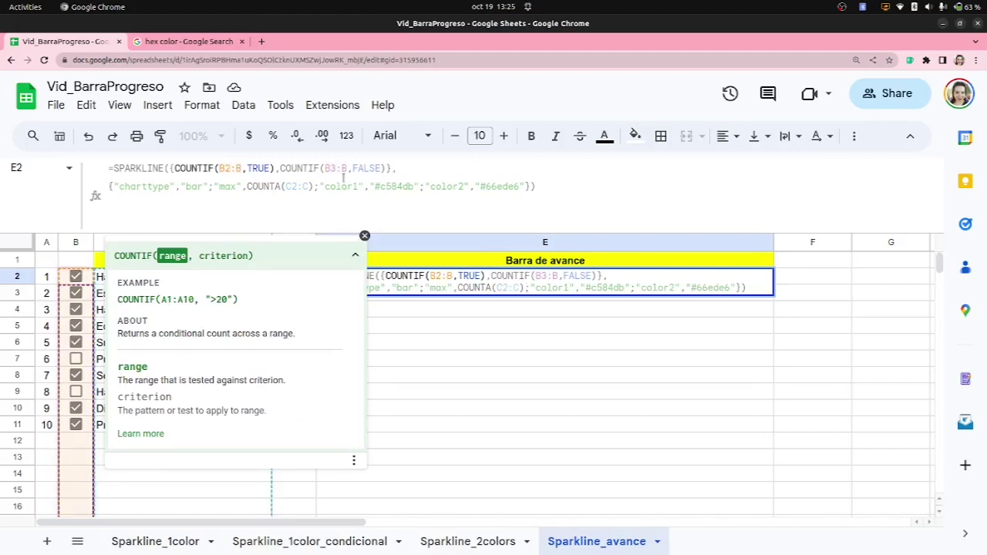
pyautogui.click(342, 170)
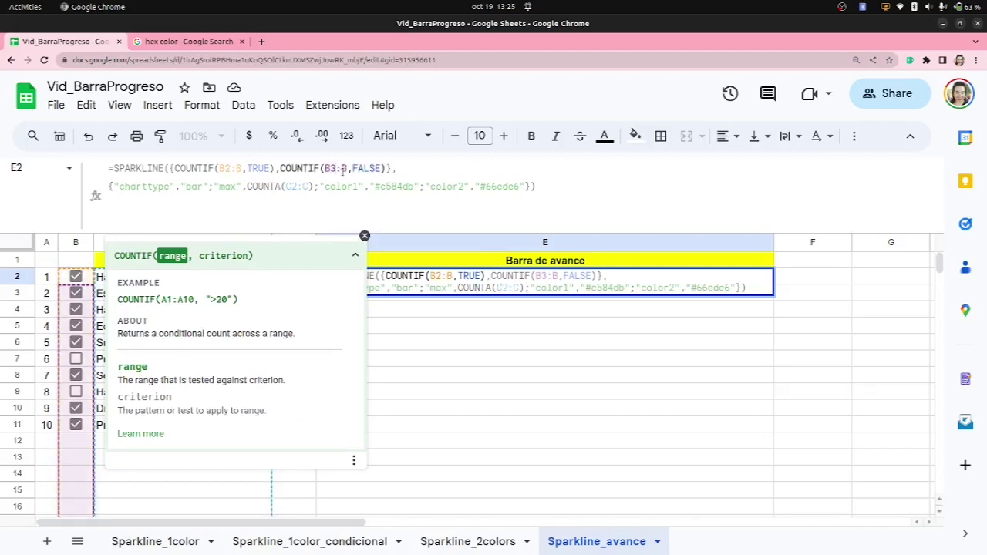
pyautogui.press('Delete')
pyautogui.write('2')
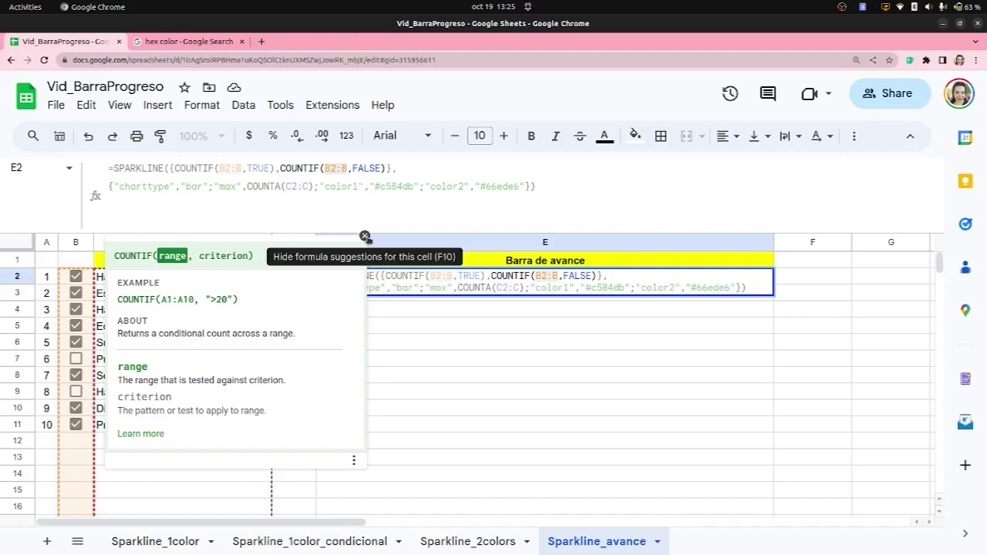
# Commit E2's formula so it shows the purple/cyan bar with 8 of 10 activities done
pyautogui.click(365, 236)
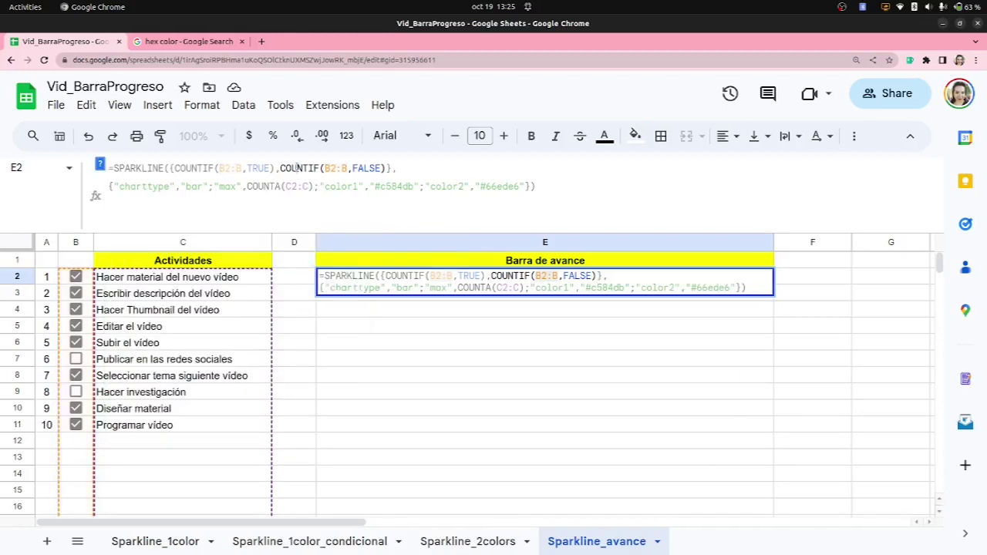
pyautogui.click(99, 165)
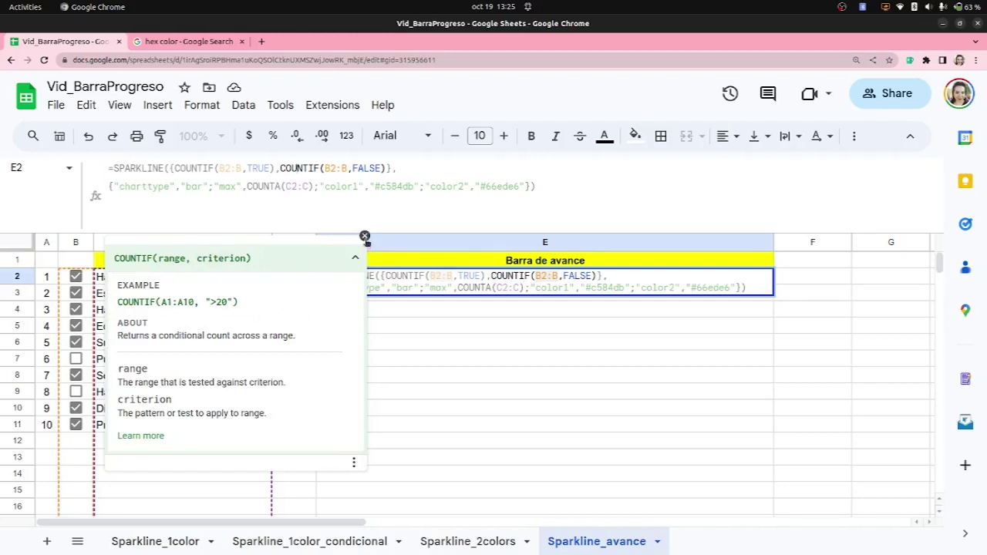
pyautogui.click(365, 237)
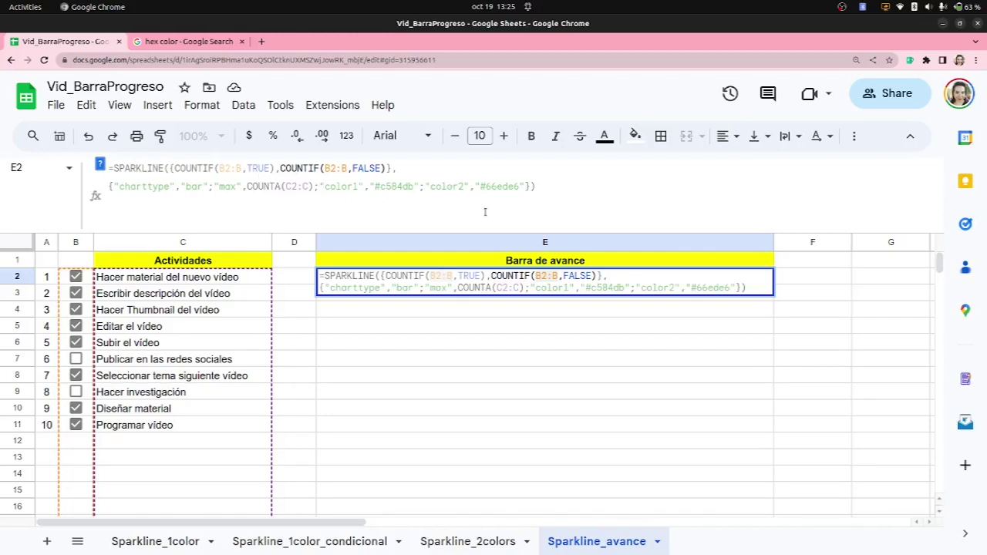
pyautogui.click(173, 184)
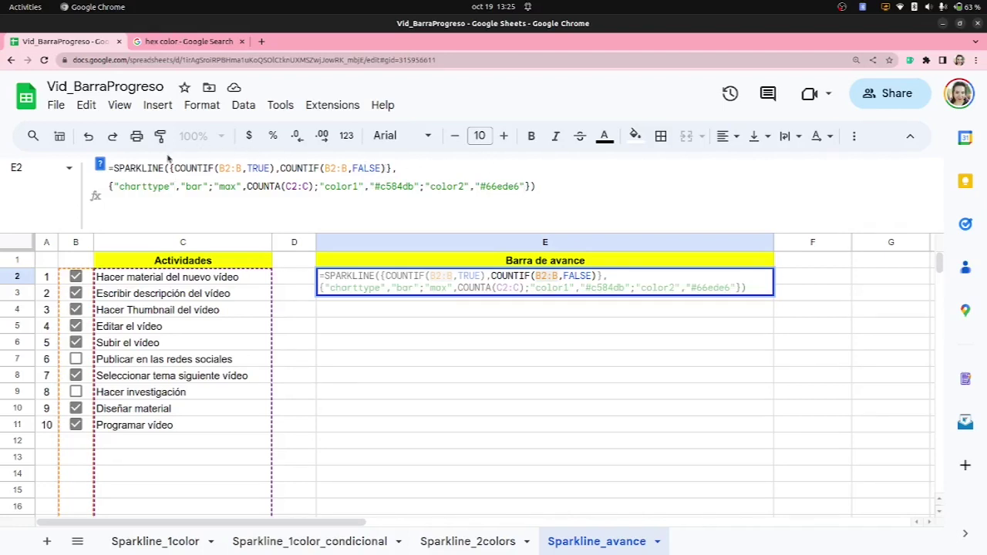
pyautogui.click(175, 168)
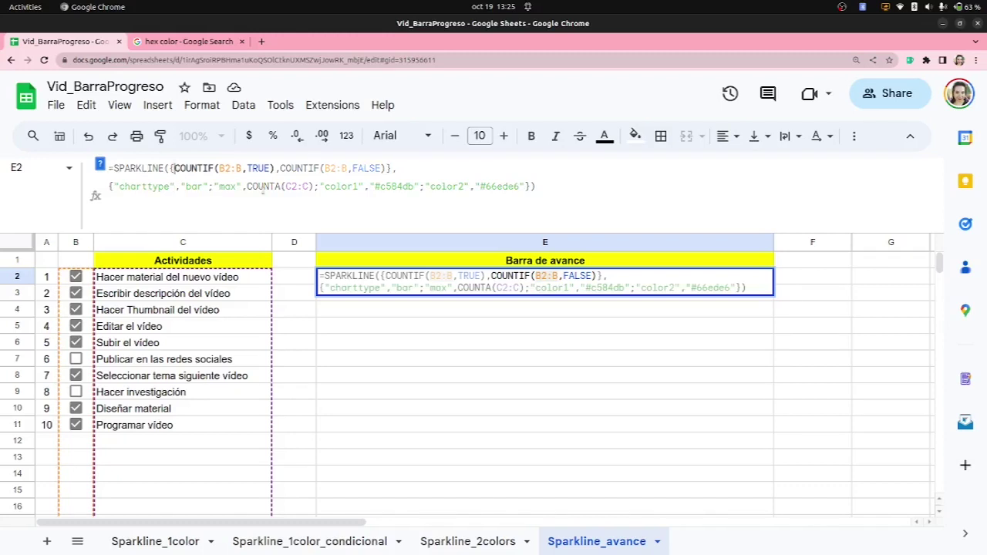
pyautogui.press('Left')
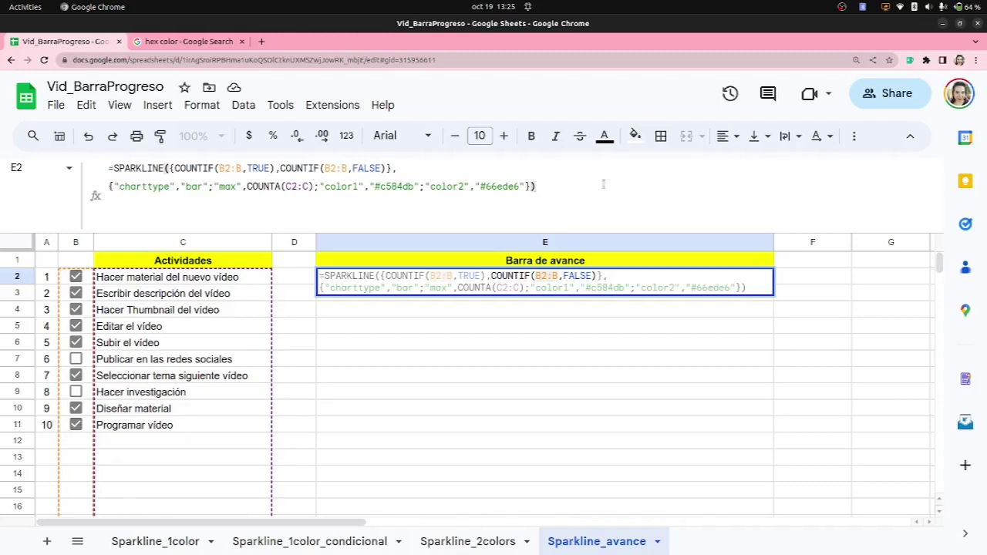
pyautogui.press('Return')
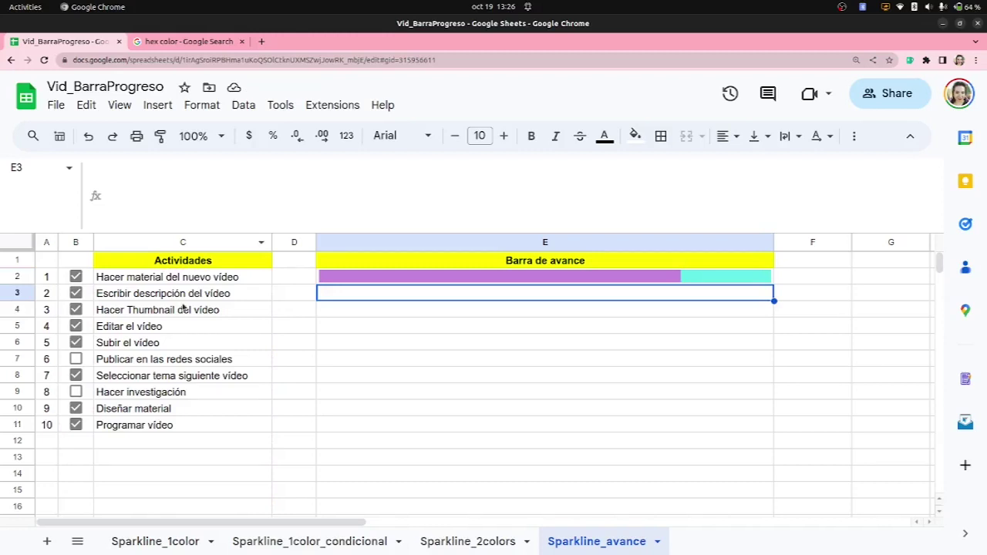
# Untick the Hacer Thumbnail, Editar el vídeo, Subir el vídeo and Programar vídeo tasks
pyautogui.click(76, 310)
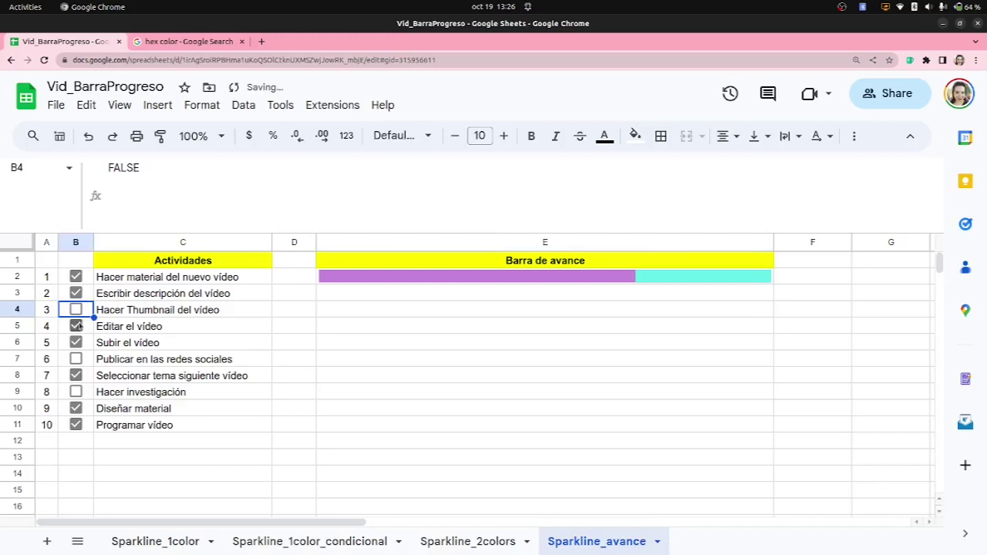
pyautogui.click(75, 326)
pyautogui.click(76, 343)
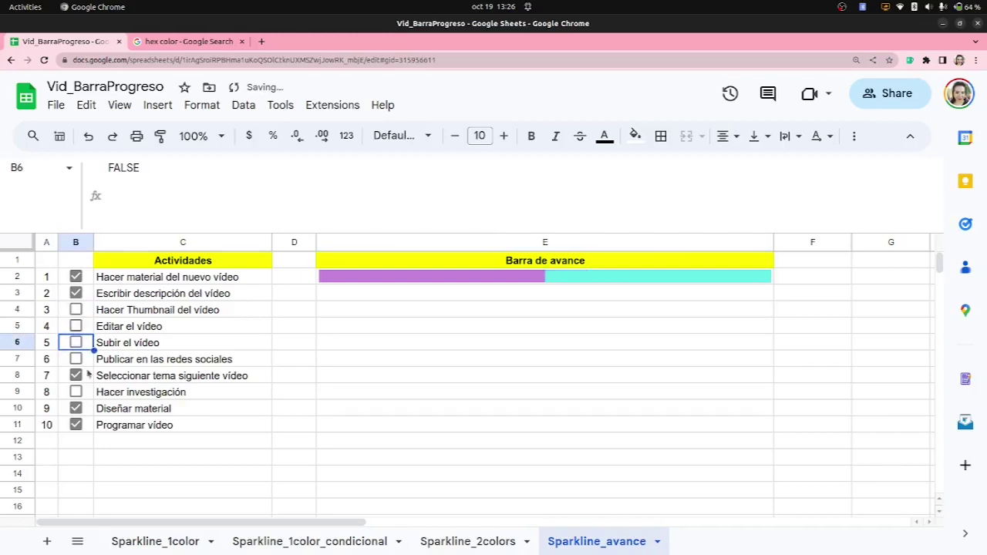
pyautogui.click(75, 426)
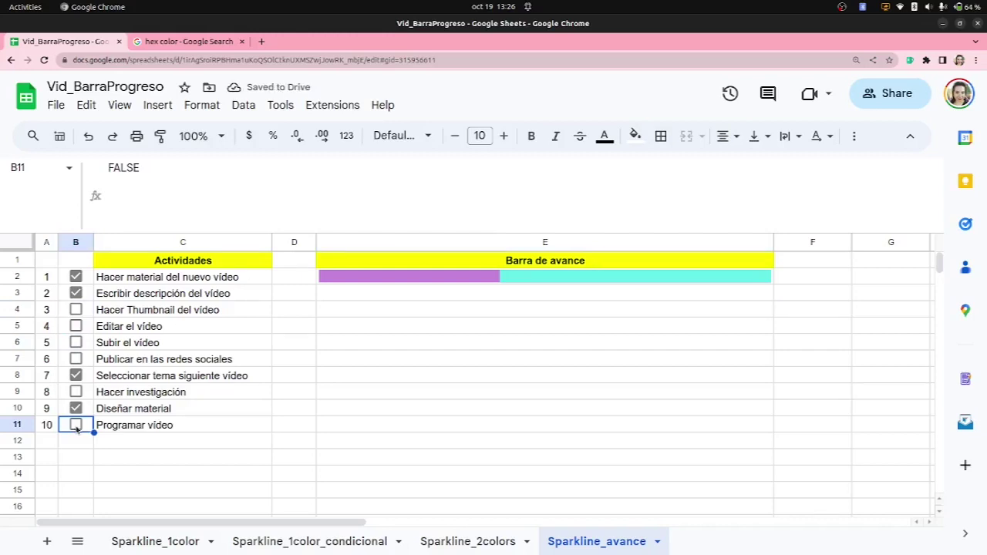
# Re-tick several tasks, then untick Thumbnail, Editar, Hacer investigación and Diseñar material, leaving 5 of 10 ticked
pyautogui.click(76, 425)
pyautogui.click(75, 309)
pyautogui.click(75, 359)
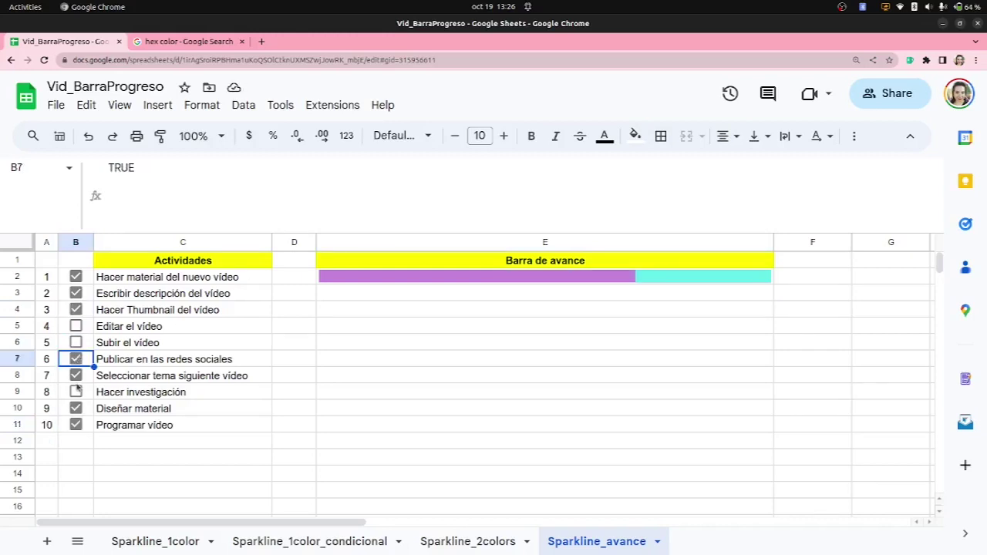
pyautogui.click(76, 392)
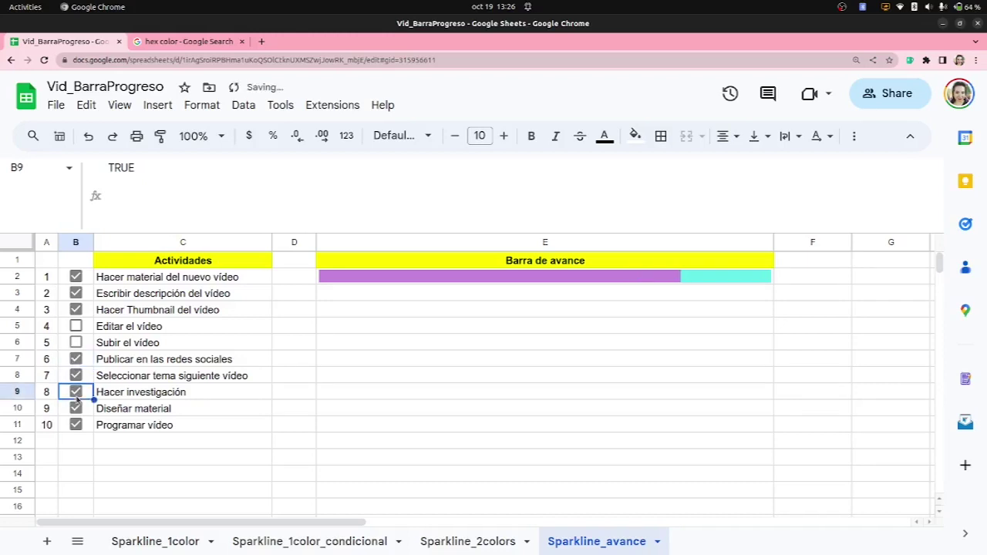
pyautogui.click(75, 326)
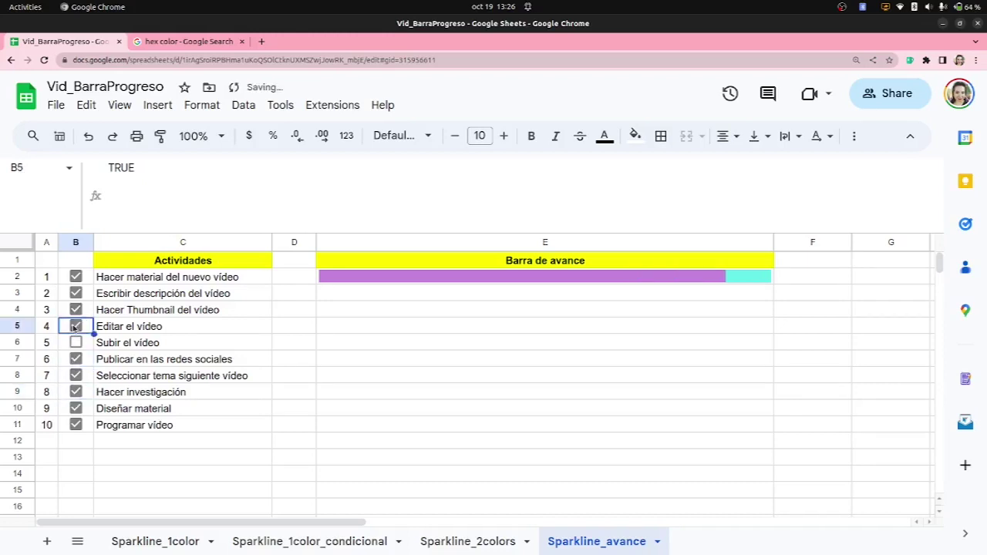
pyautogui.click(76, 309)
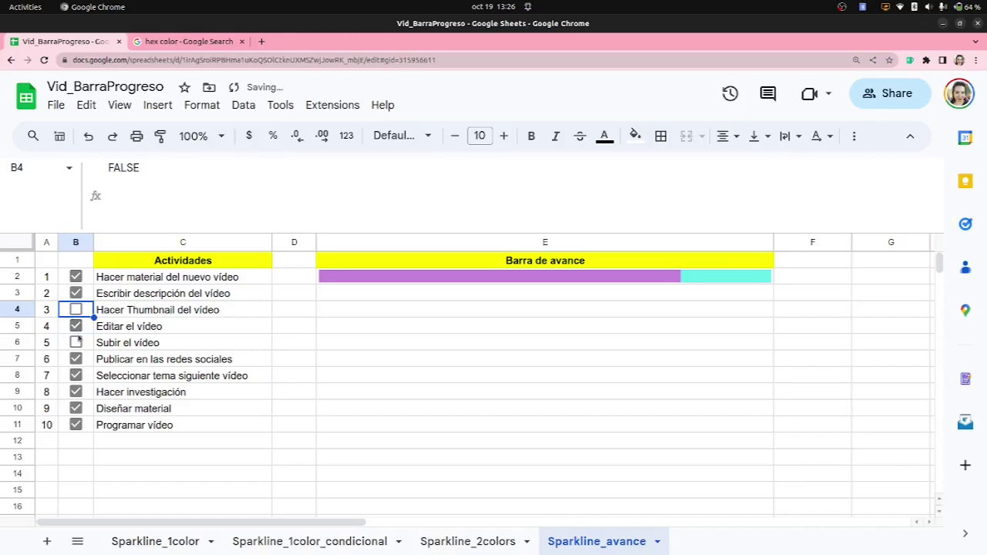
pyautogui.click(76, 326)
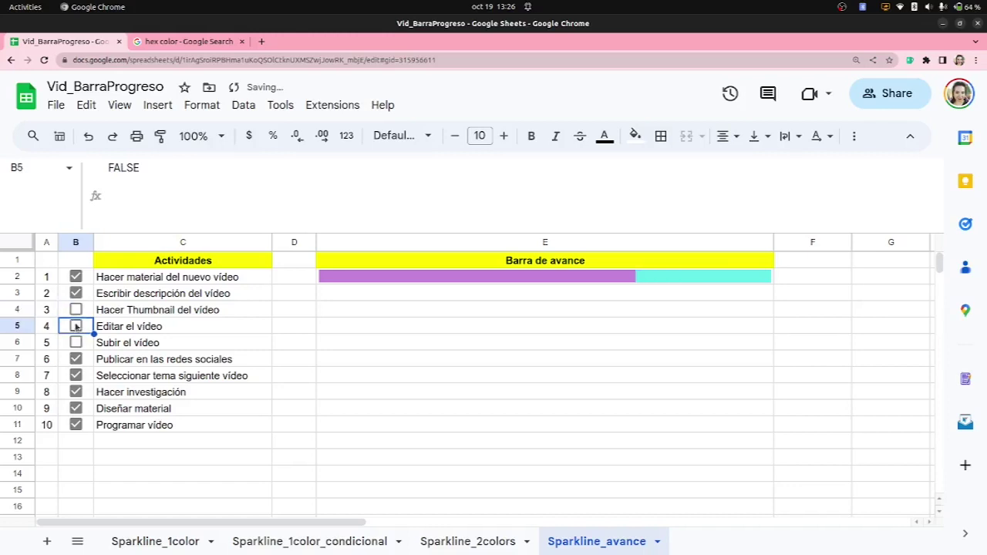
pyautogui.click(76, 392)
pyautogui.click(75, 408)
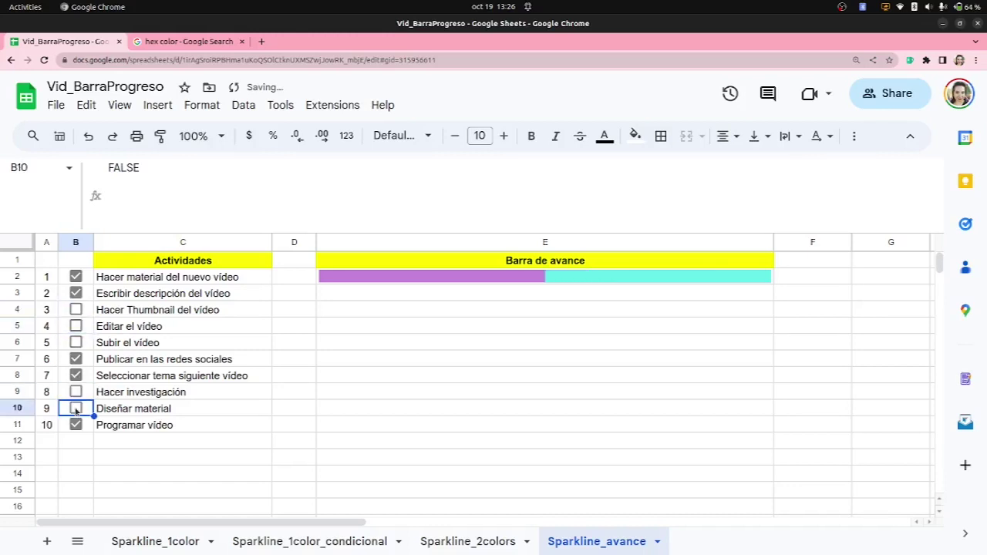